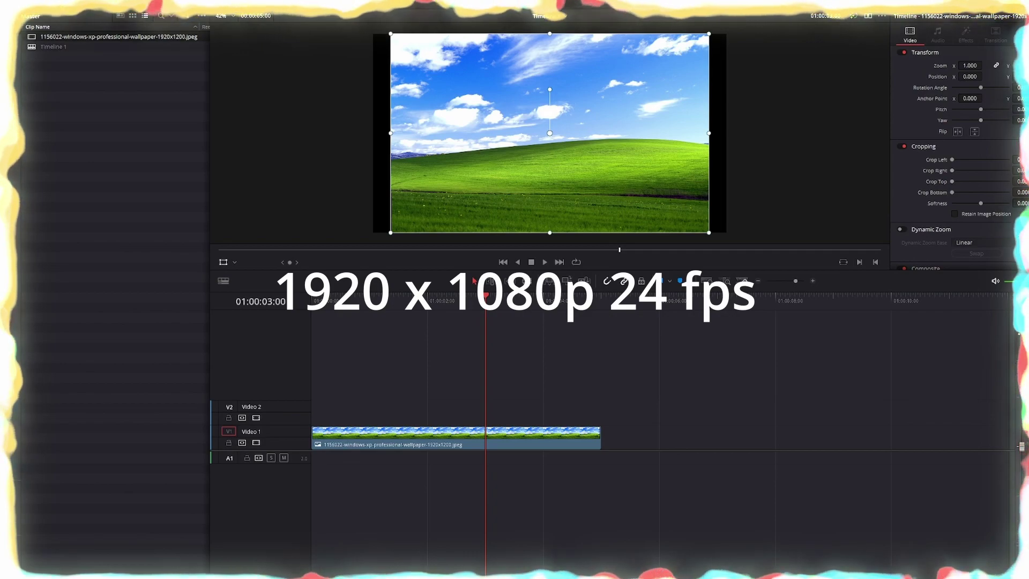
- Place a Fusion Composition on Video 2 above the wallpaper clip and open it on the Fusion page
click(63, 13)
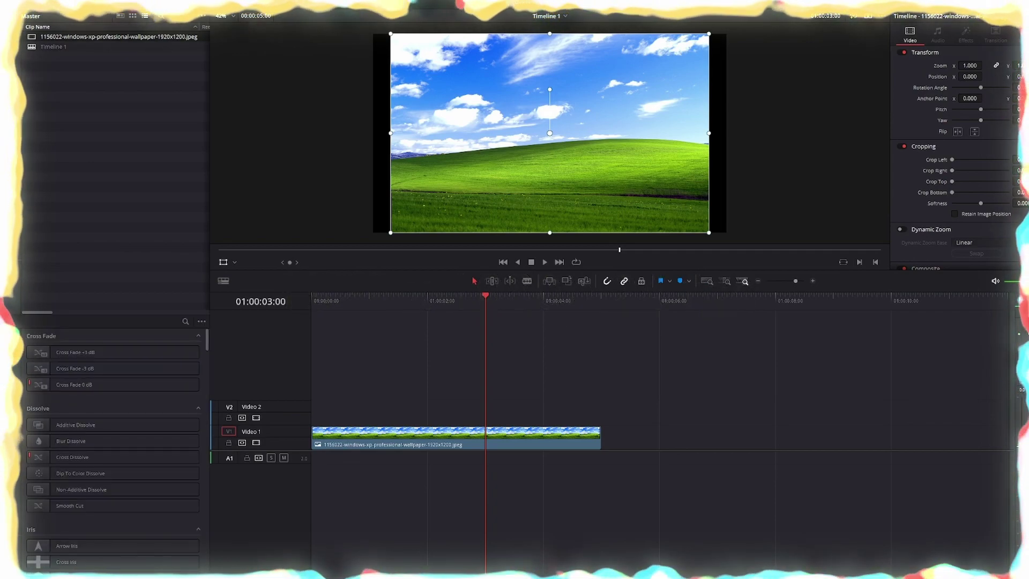
click(12, 386)
drag(70, 369, 316, 417)
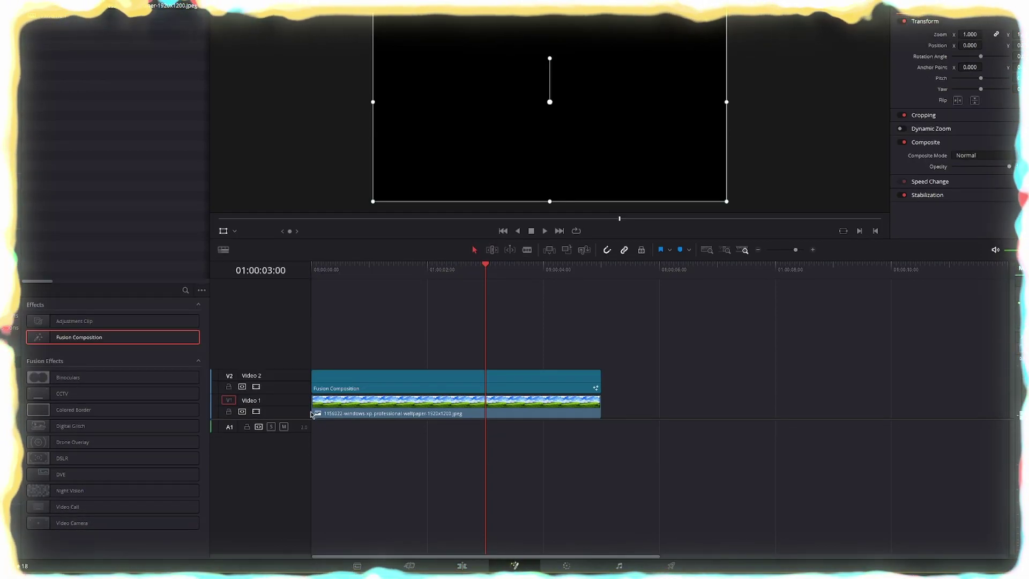
key(shift+5)
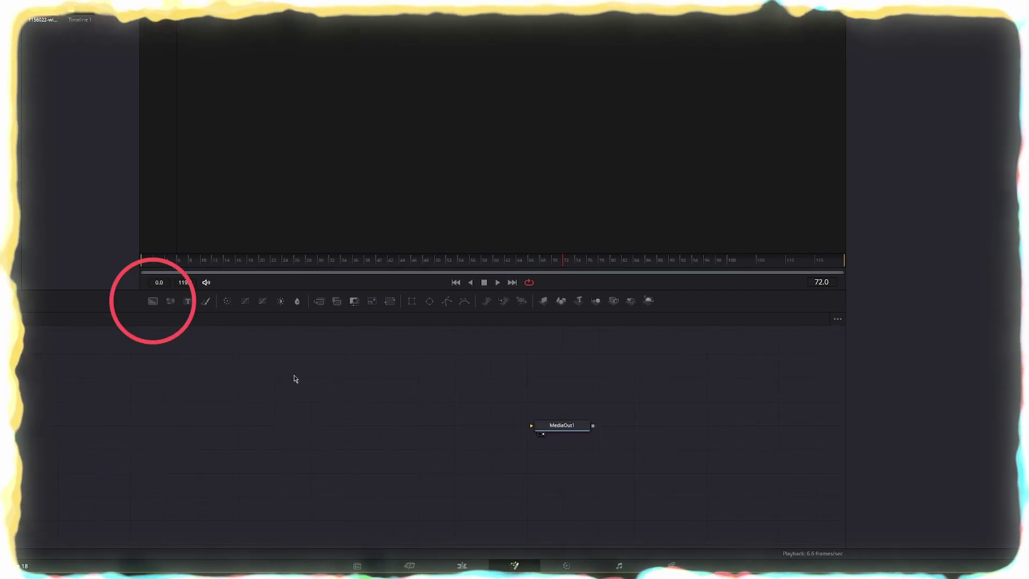
- Add a Background node to the composition and make it fully transparent with an alpha of 0
drag(150, 299, 396, 457)
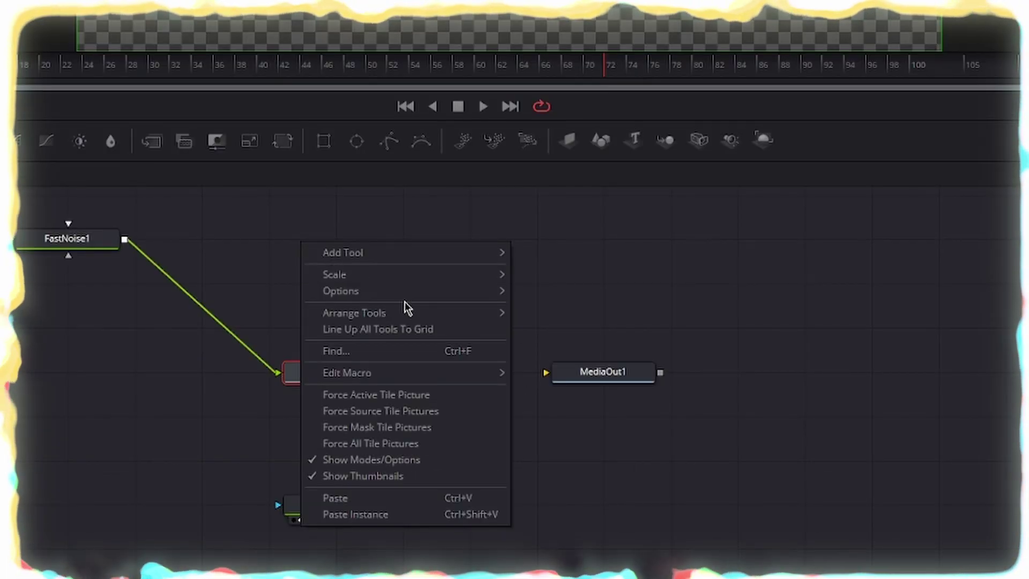
mouse_move(411, 316)
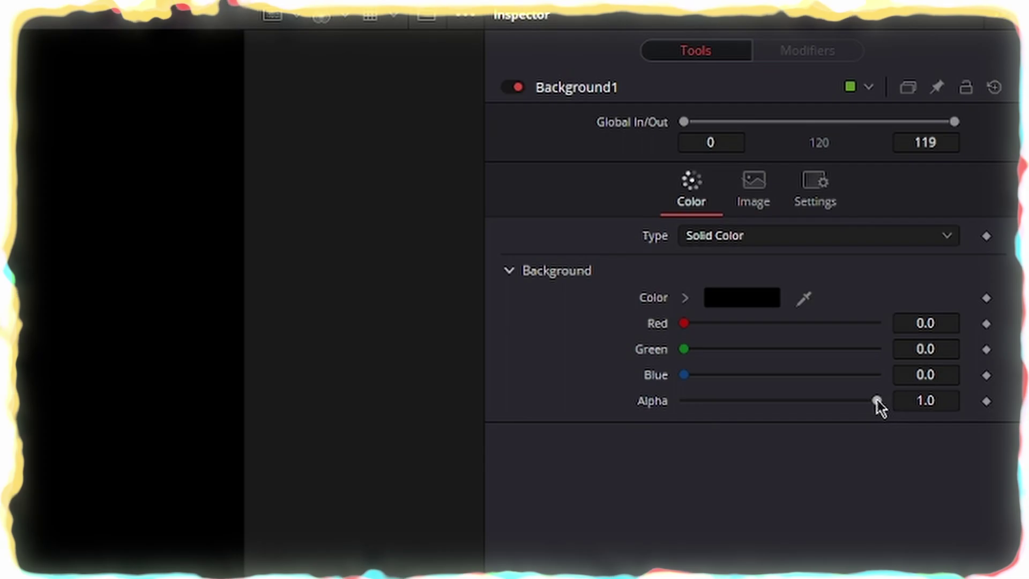
drag(877, 401, 684, 401)
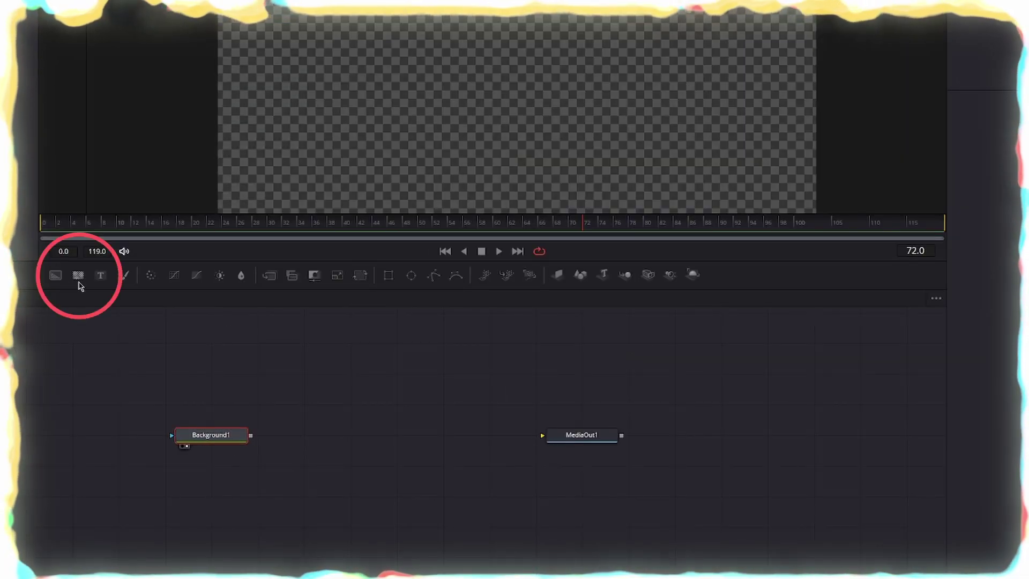
- Add a Fast Noise node, merge it over Background1 into MediaOut1, and show MediaOut1 in the viewer
drag(191, 364, 192, 364)
mouse_move(214, 435)
mouse_down()
mouse_move(449, 525)
mouse_move(401, 527)
mouse_move(437, 527)
mouse_move(445, 433)
mouse_up()
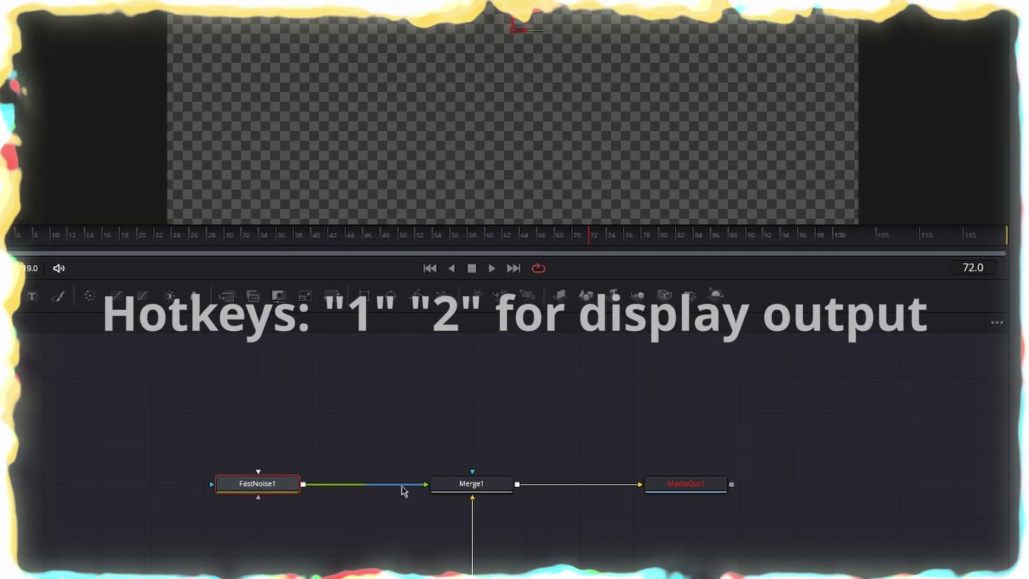
click(504, 485)
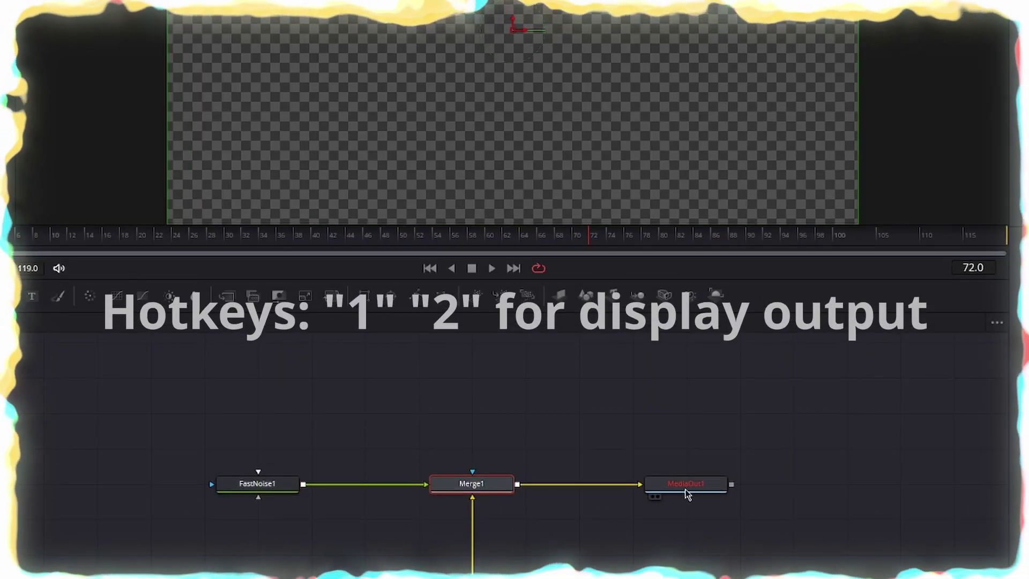
click(685, 488)
key(1)
scroll(507, 446, down, 2)
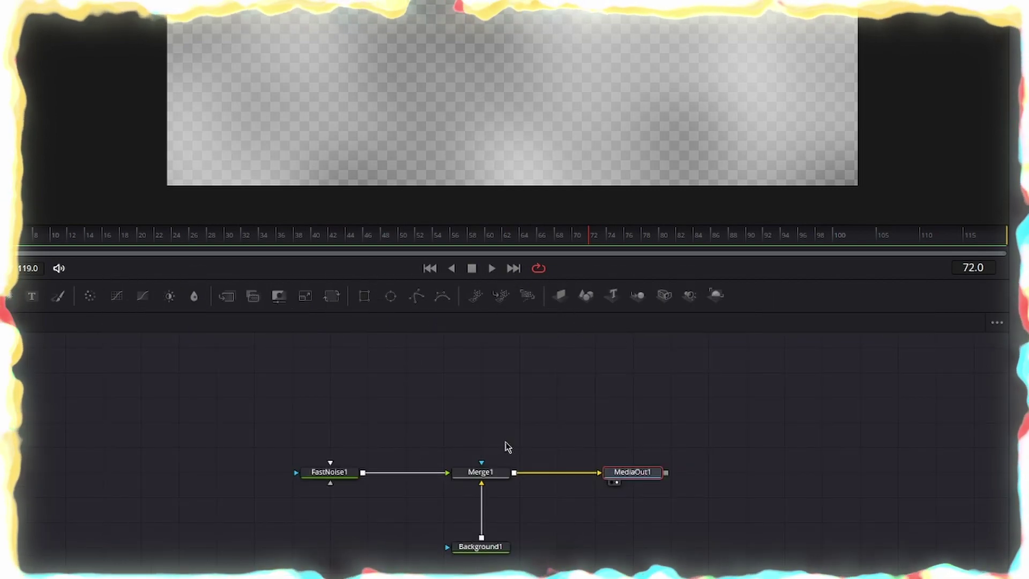
drag(591, 109, 538, 147)
scroll(597, 69, down, 2)
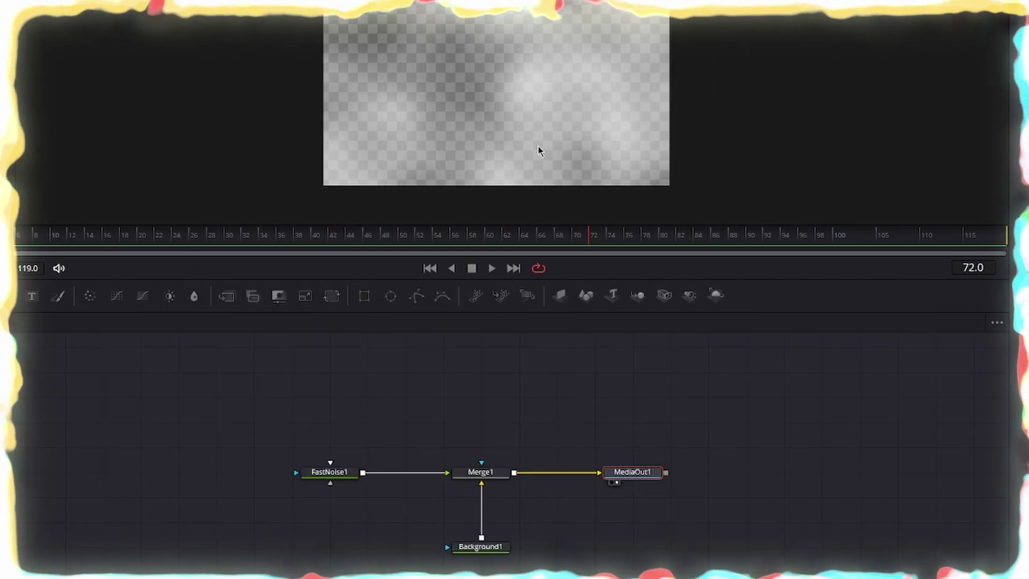
scroll(538, 146, up, 1)
- Move FastNoise1 away from Merge1 and insert a Color Curves node after it
drag(329, 481, 231, 479)
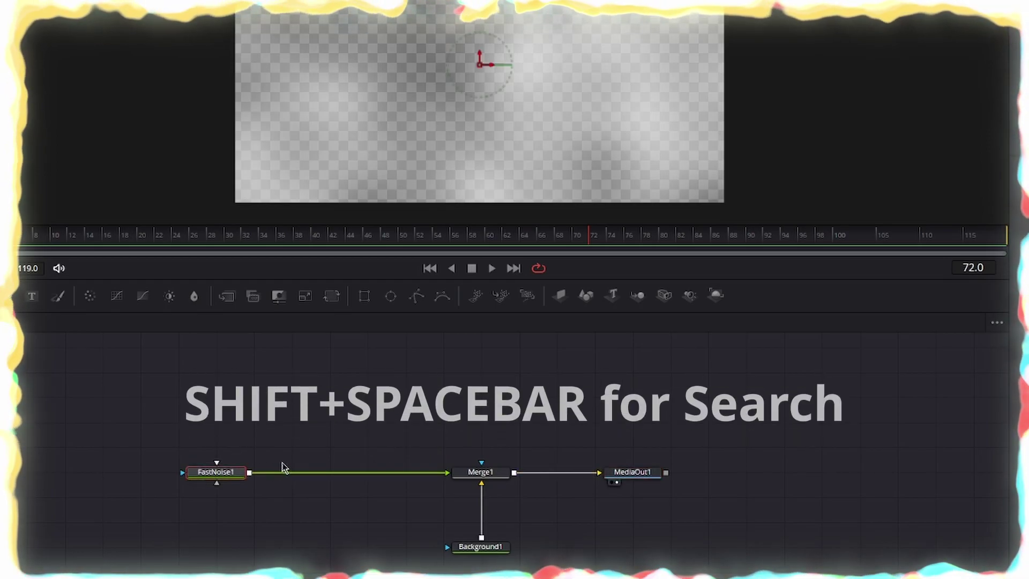
key(shift+space)
text(cur)
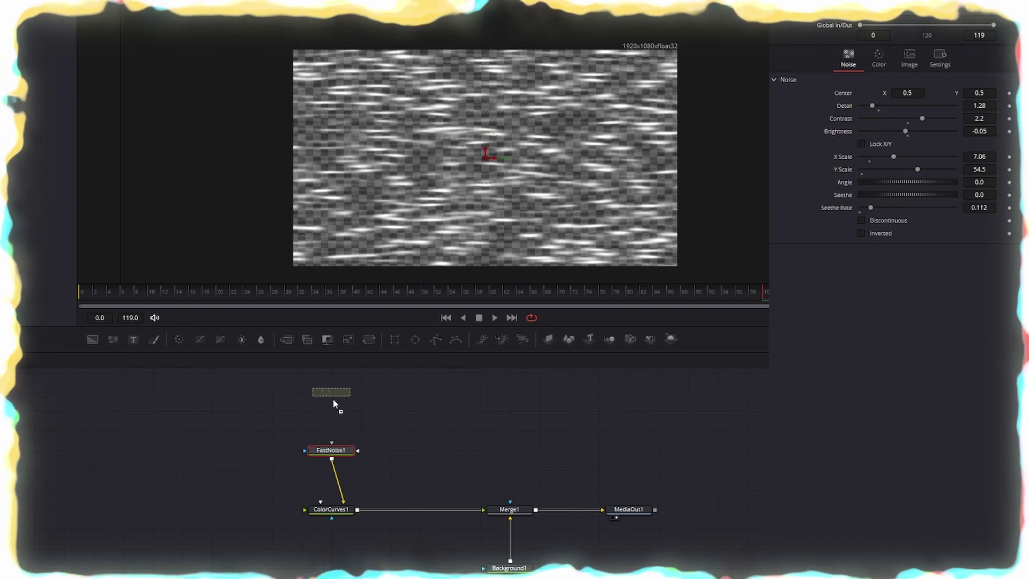
- Mask FastNoise1 with an ellipse about 0.80 wide and 0.42 high, with a soft edge of about 0.05
drag(333, 403, 332, 443)
drag(584, 164, 622, 159)
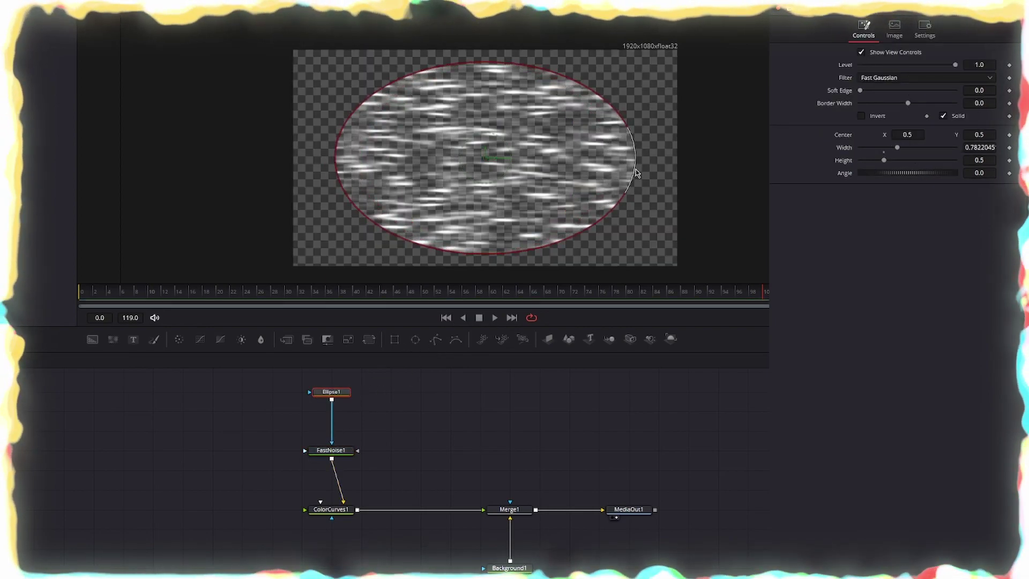
drag(871, 94, 876, 97)
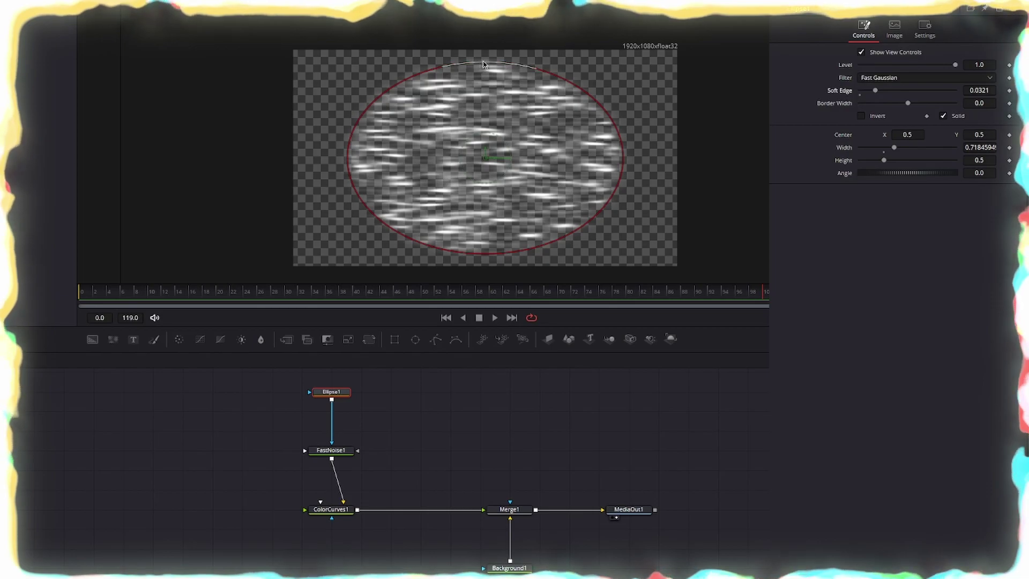
drag(483, 62, 485, 77)
drag(623, 159, 639, 159)
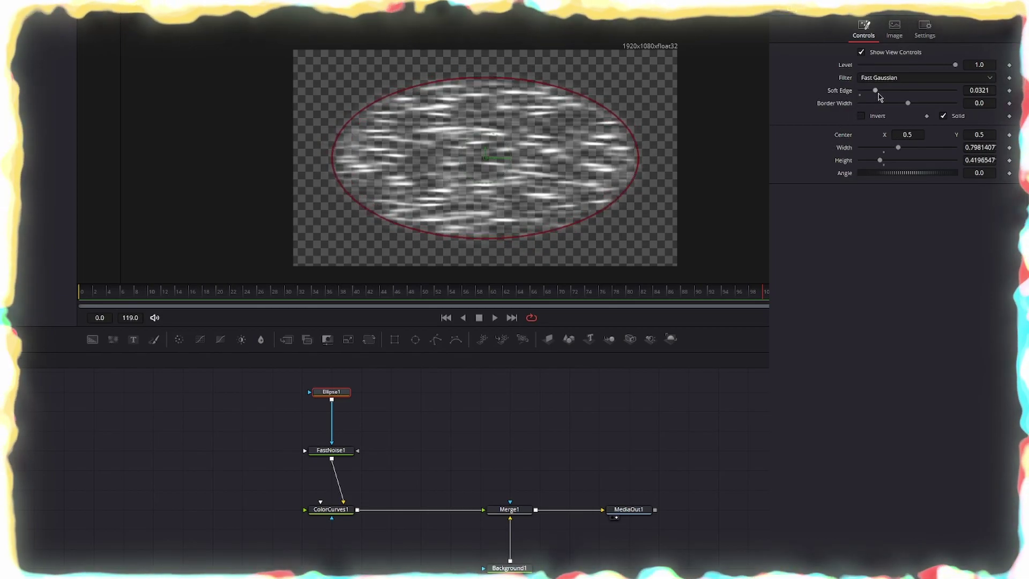
- Bend the ColorCurves1 curve down to about 0.66 in and 0.18 out, and set FastNoise1's contrast to 2.89 and brightness to -0.22
click(331, 509)
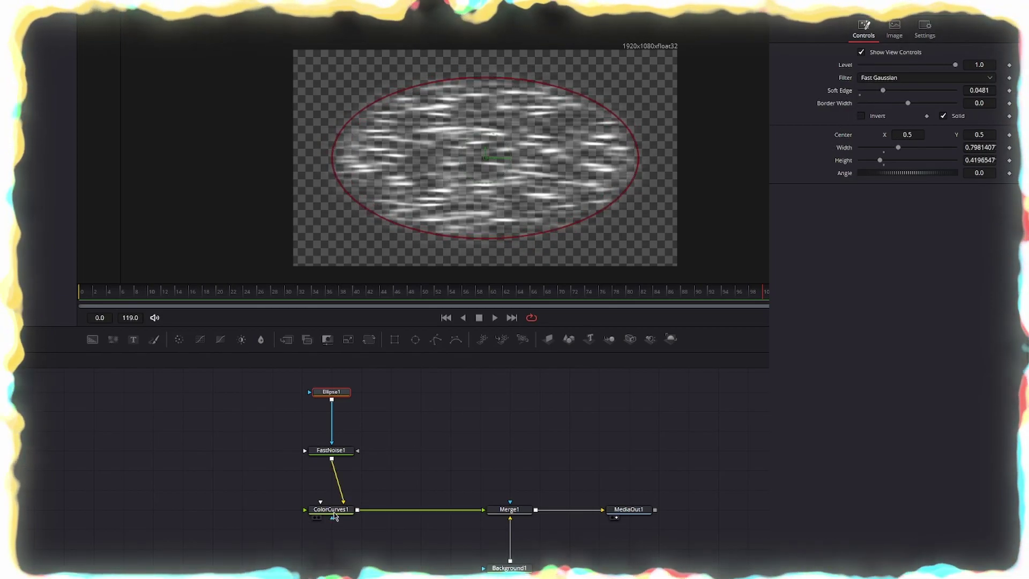
drag(929, 177, 949, 188)
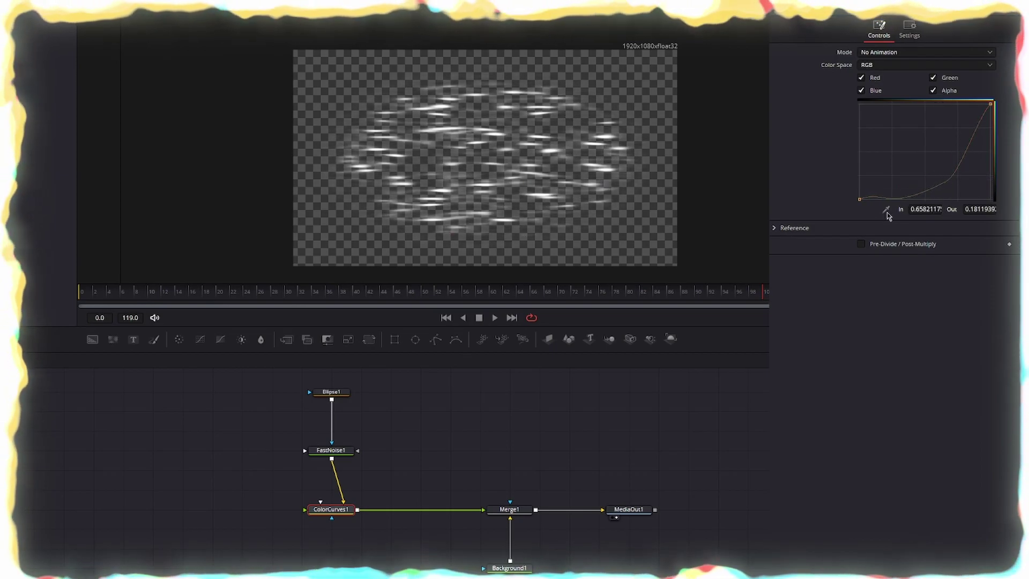
click(331, 451)
drag(929, 118, 898, 134)
- Add a second Background node, mask it with ColorCurves1's output, and feed it into Merge1 as the foreground
key(shift+space)
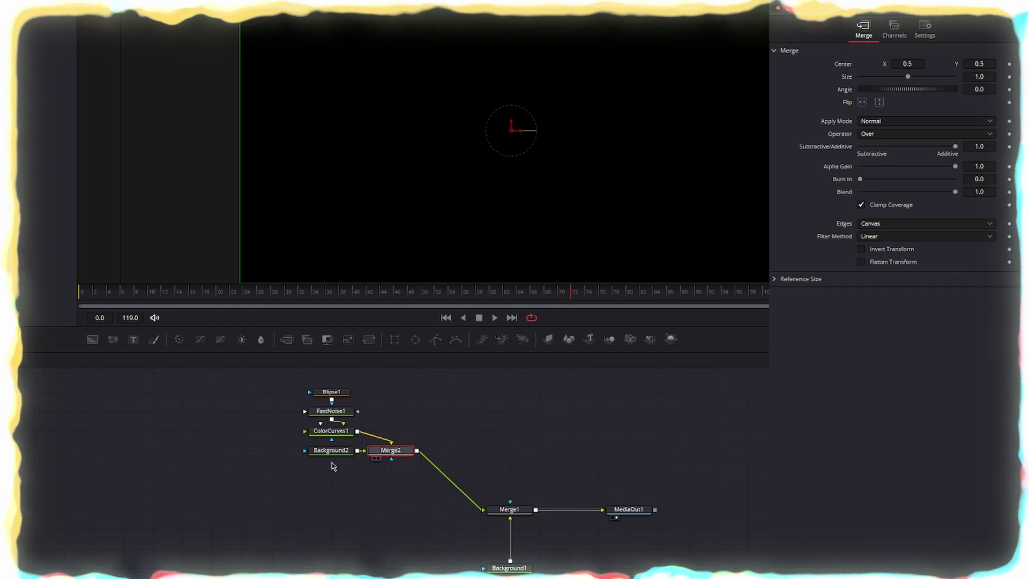
key(ctrl+z)
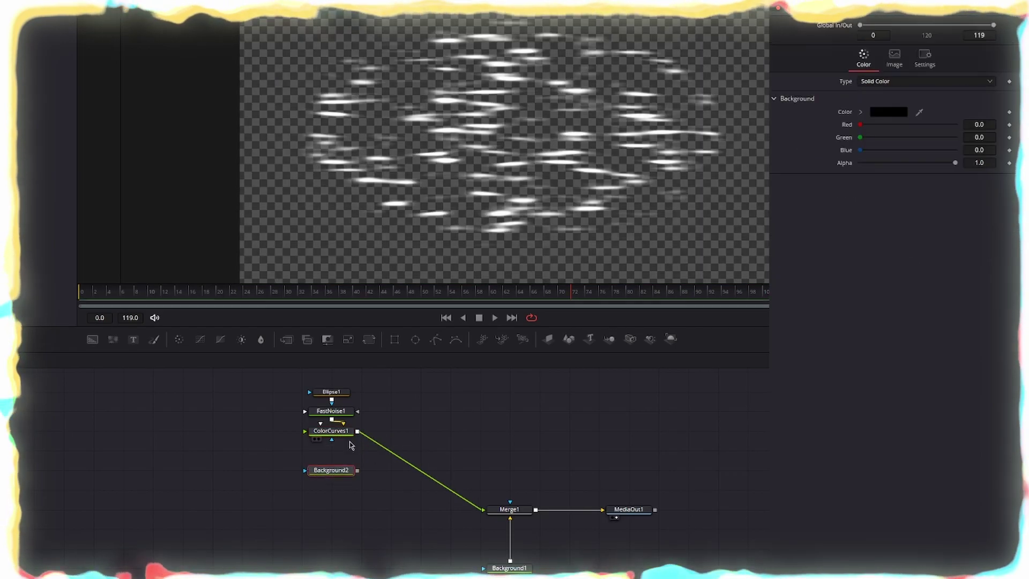
drag(294, 477, 332, 478)
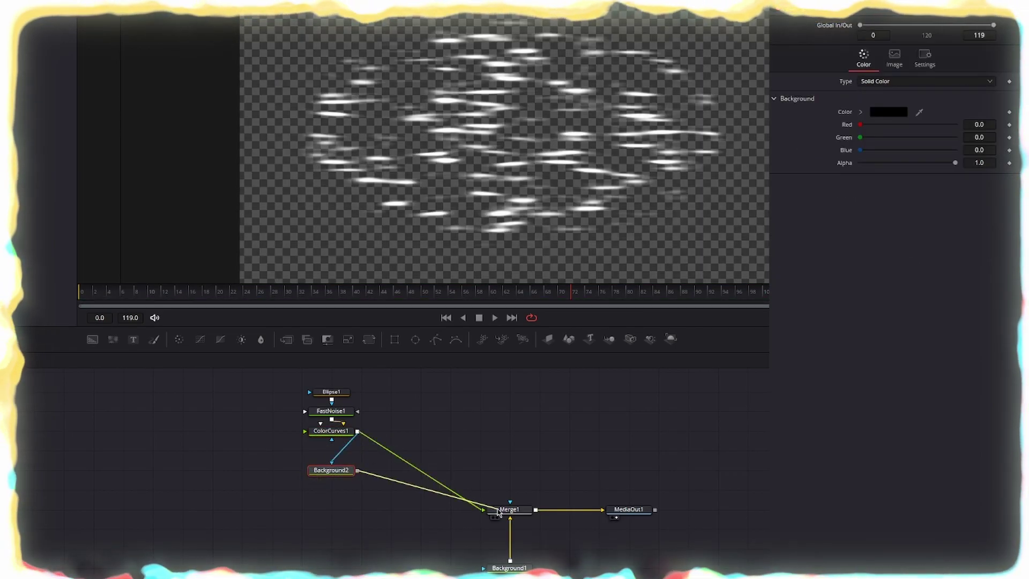
drag(498, 513, 501, 511)
drag(338, 488, 340, 511)
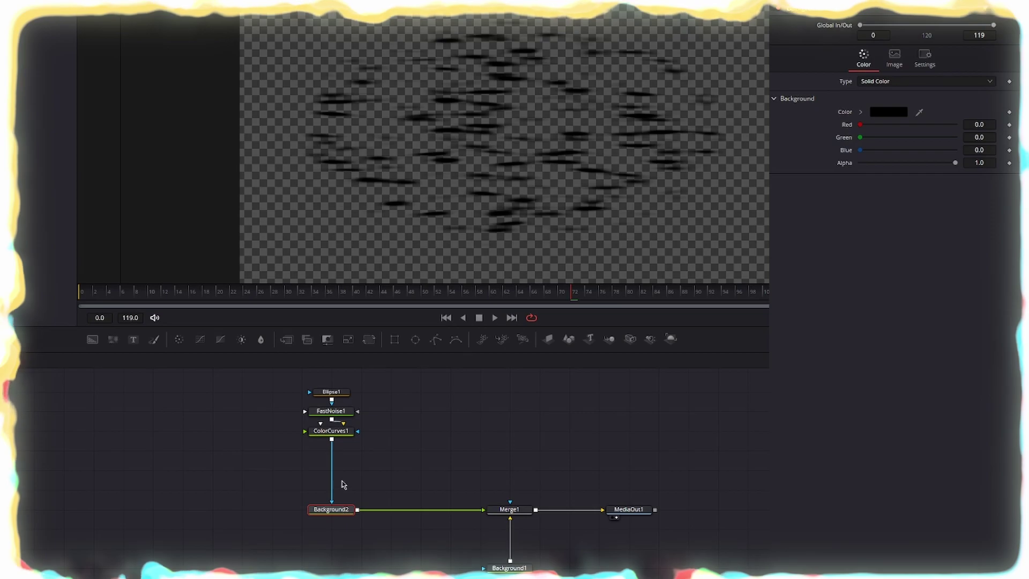
- Change Background2 to a linear rainbow gradient running from red to pink, with the pink stop at about 0.93
click(893, 82)
click(873, 139)
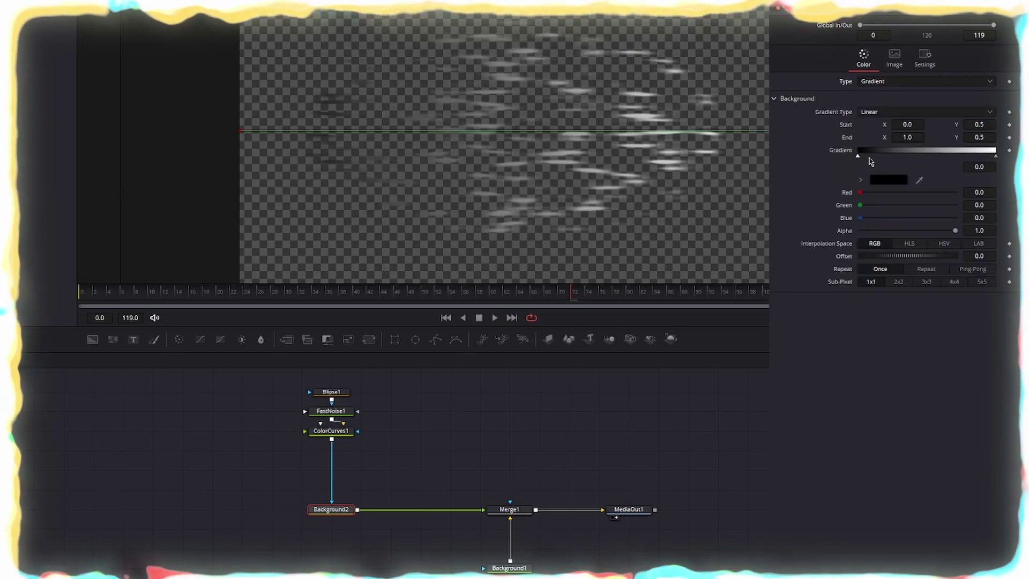
click(895, 179)
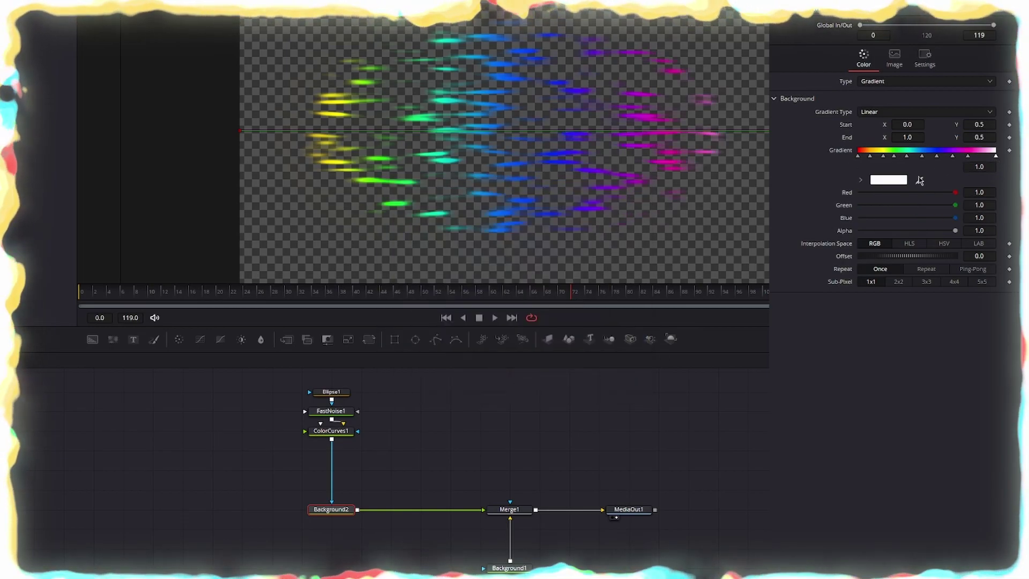
drag(968, 156, 991, 159)
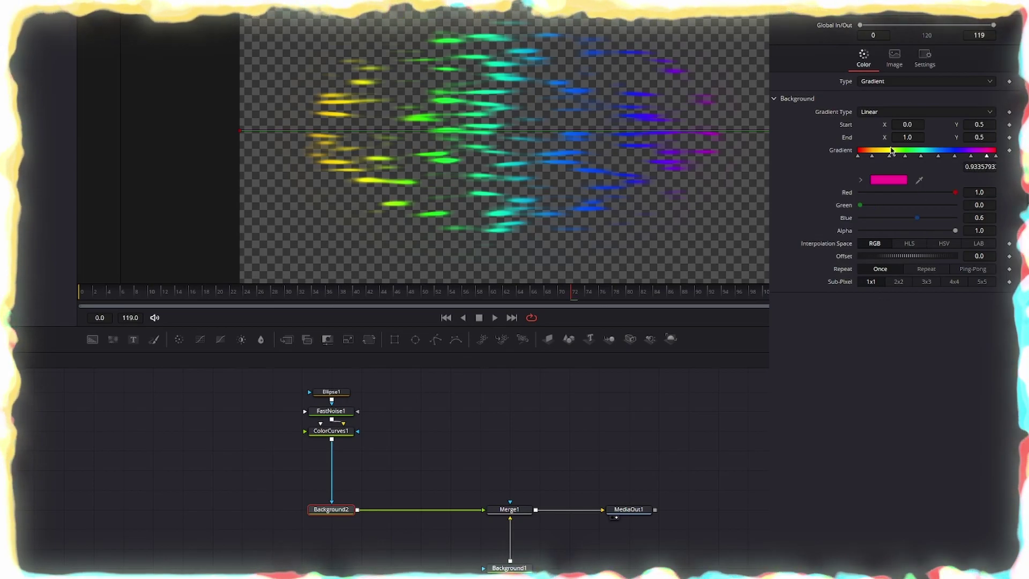
- Set Background2's gradient to Repeat, starting at about X 0.126, Y 0.523 and ending at about X 0.146, Y 0.5
drag(240, 131, 316, 127)
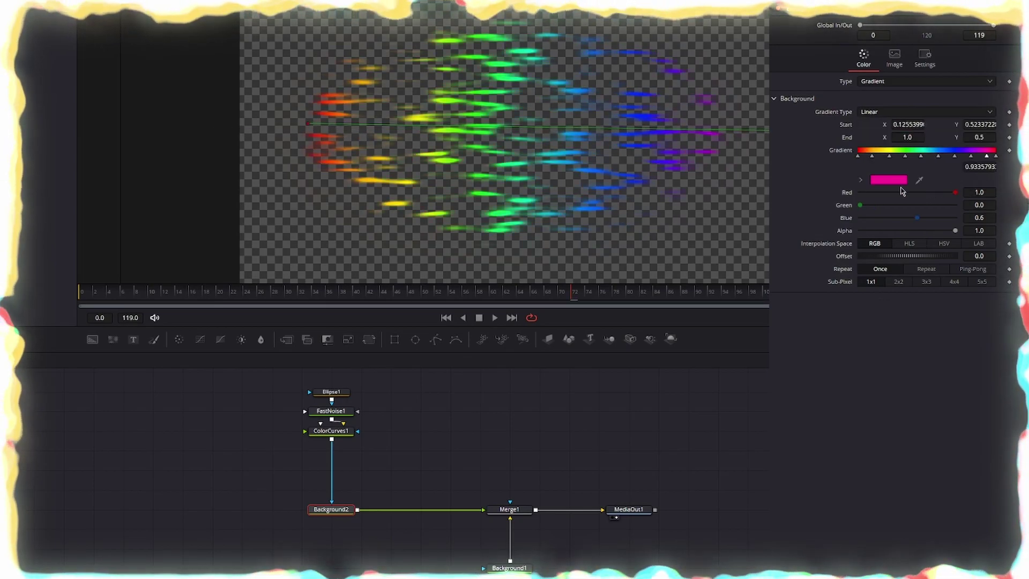
drag(777, 131, 346, 124)
key(ctrl+z)
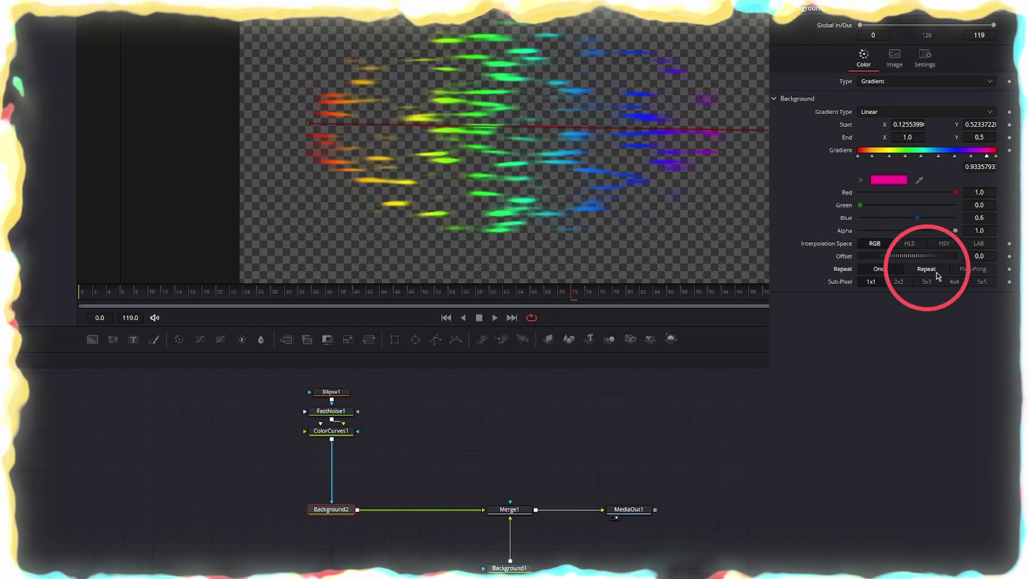
drag(767, 130, 320, 122)
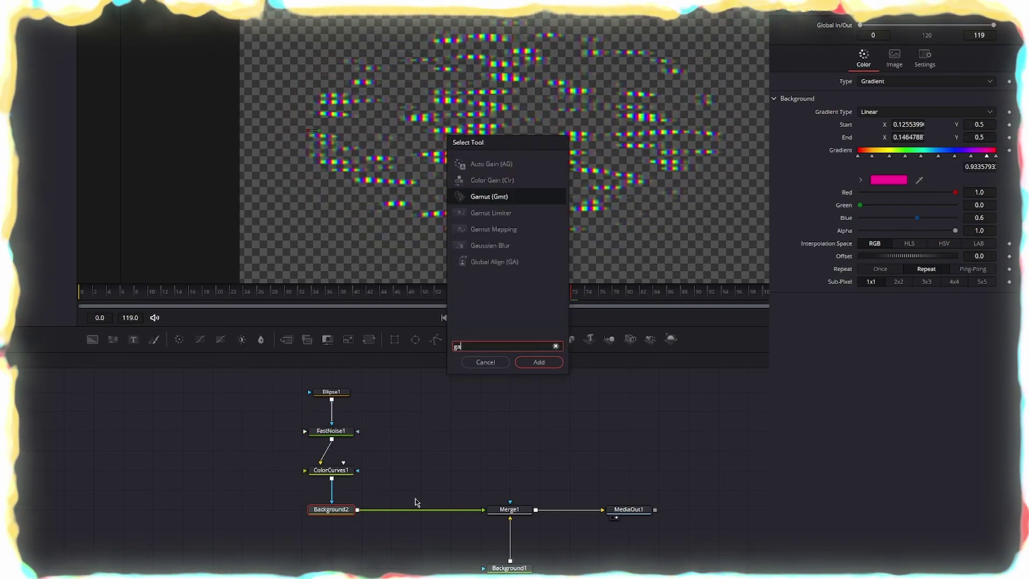
- Insert a Color Corrector after Background2, raise its gamma, and enable Pre-Divide / Post-Multiply
key(Escape)
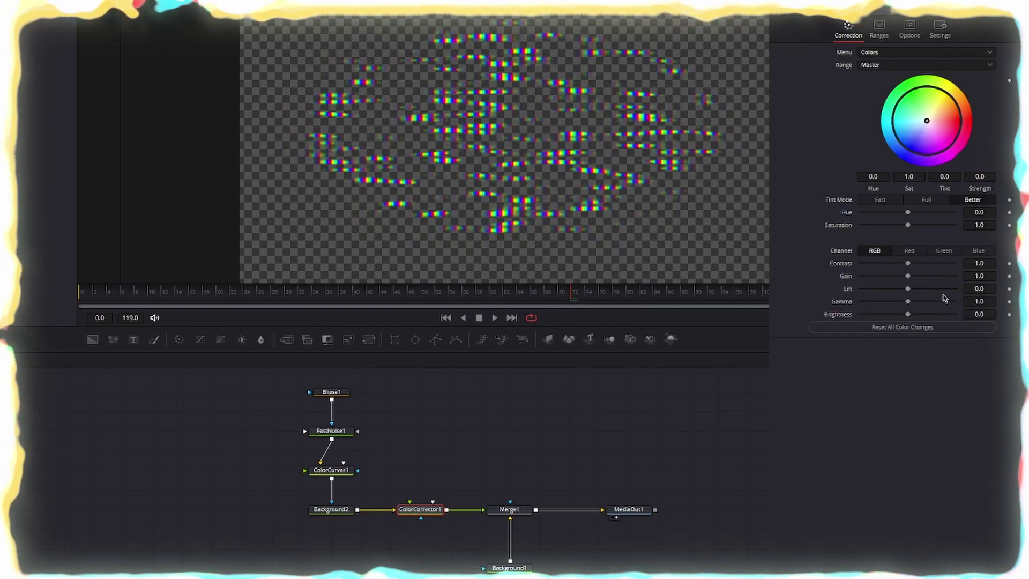
drag(909, 302, 923, 301)
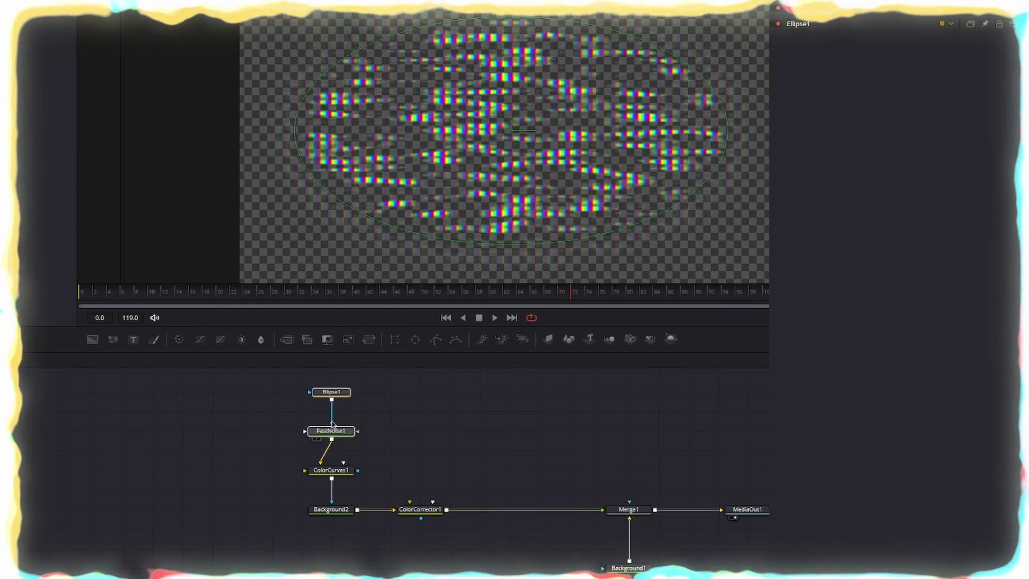
click(944, 31)
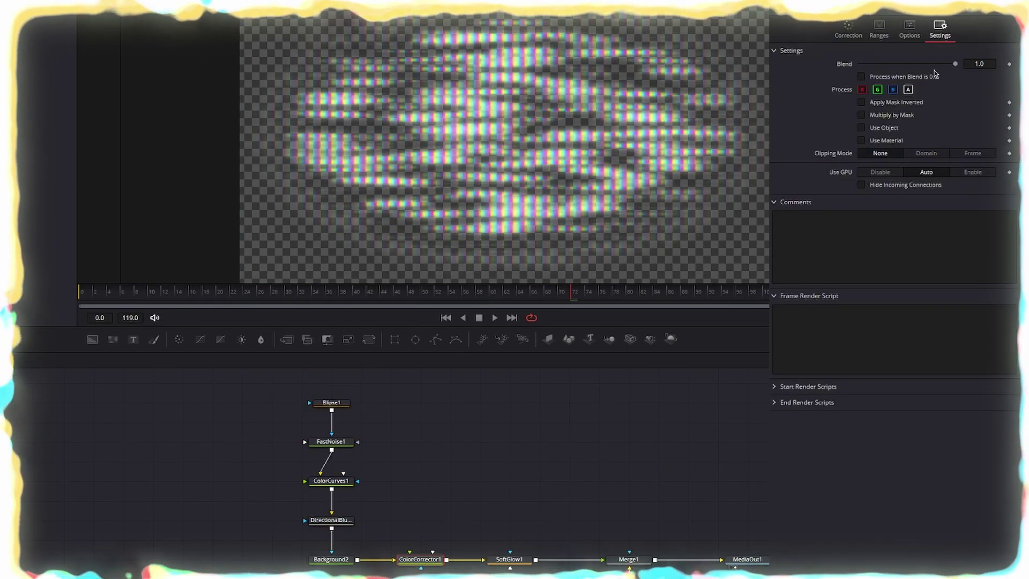
click(906, 30)
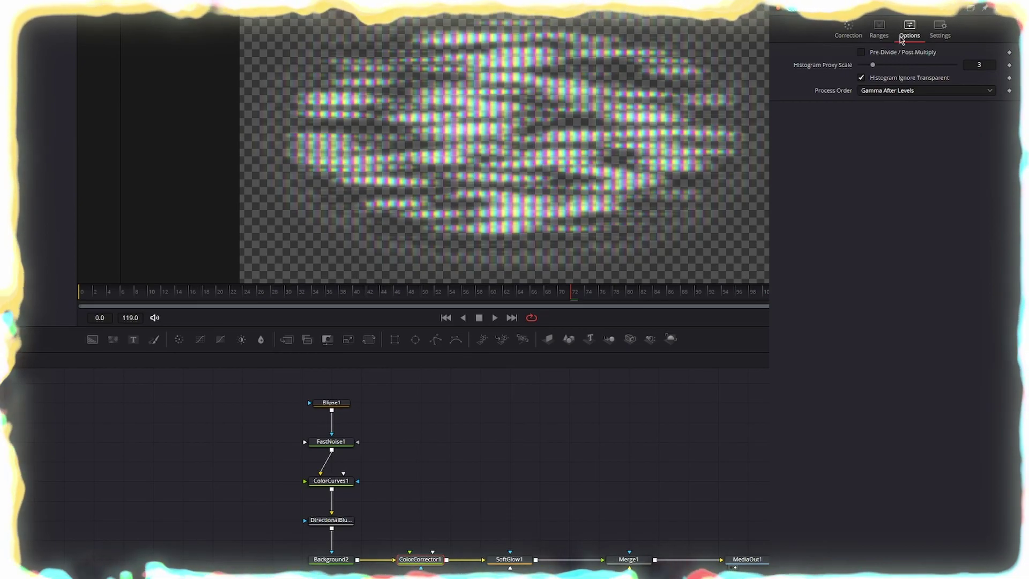
click(895, 53)
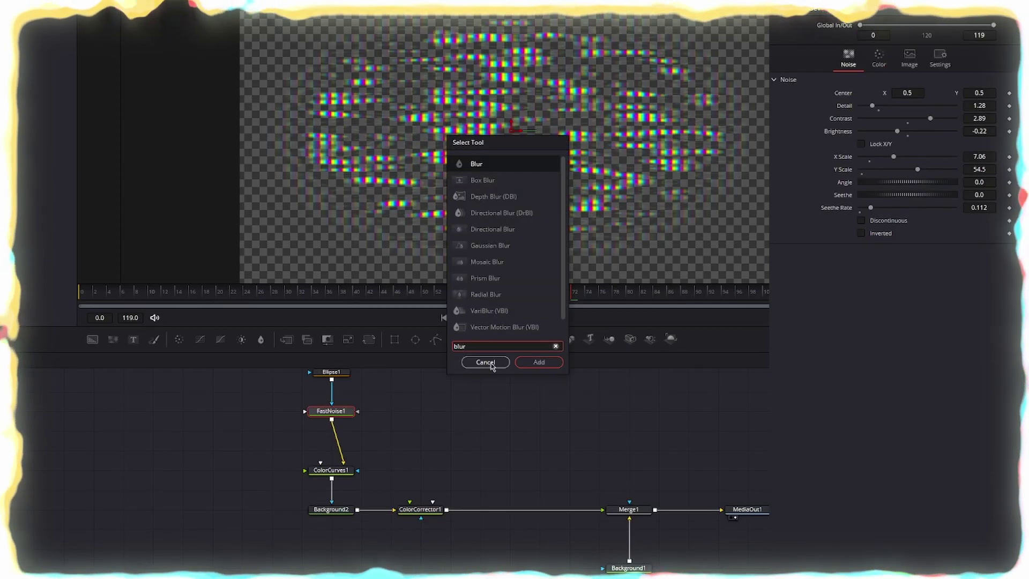
- Insert a Directional Blur between FastNoise1 and ColorCurves1 with blur strength about 0.636 and blur angle 0
text(Directional Blur)
click(539, 363)
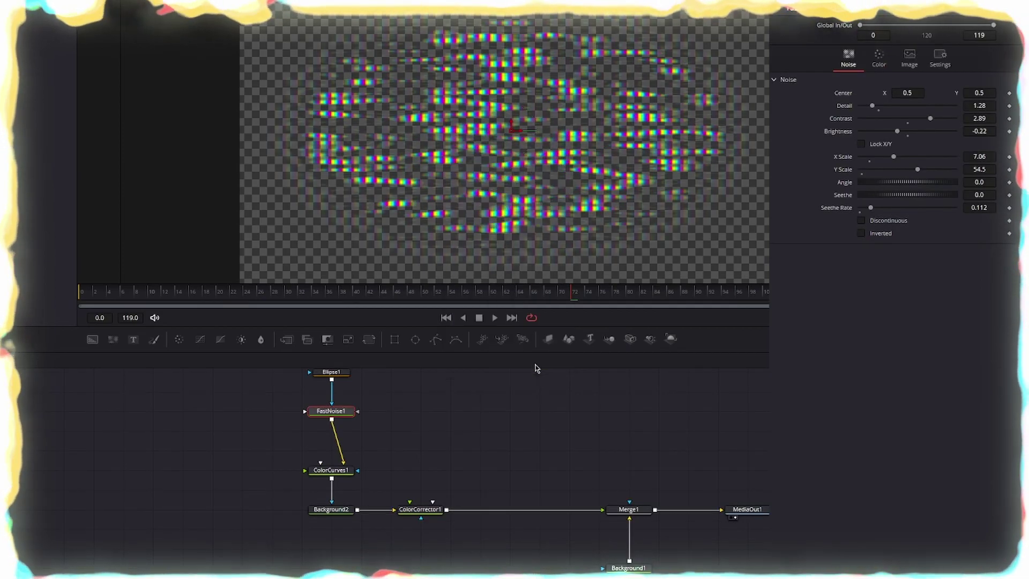
drag(897, 65, 958, 65)
double_click(978, 65)
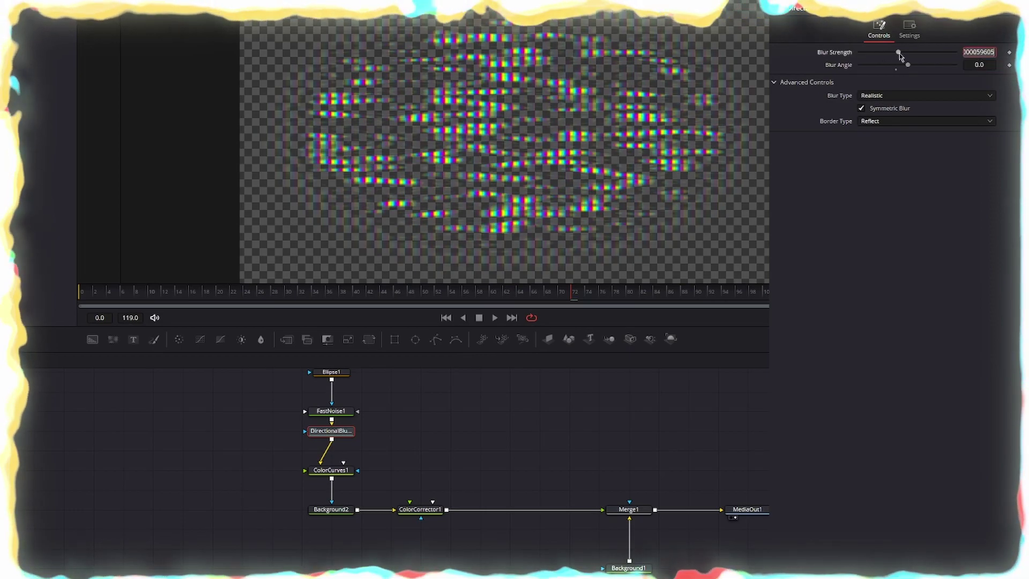
drag(900, 53, 927, 53)
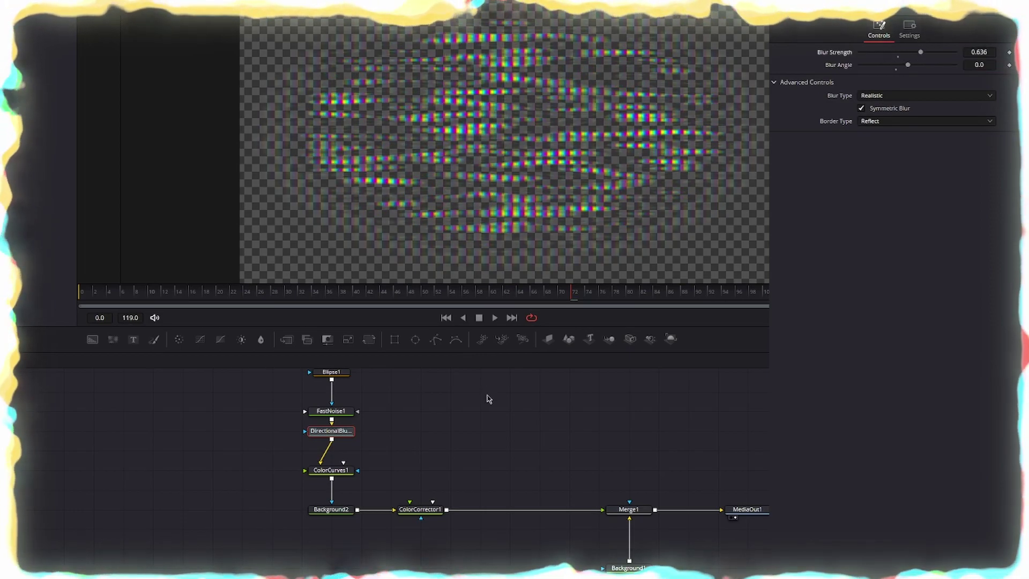
- Move the Directional Blur below ColorCurves1, and insert a Glow after ColorCorrector1 with glow size 7.5 and glow about 0.92
drag(335, 437, 339, 487)
key(shift+space)
text(glow)
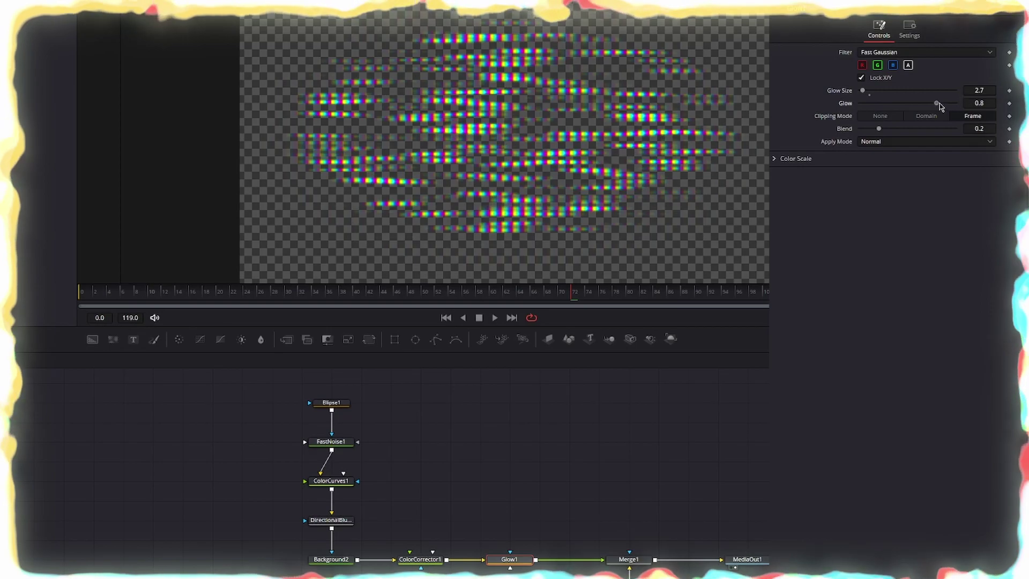
drag(941, 105, 954, 105)
drag(862, 90, 869, 92)
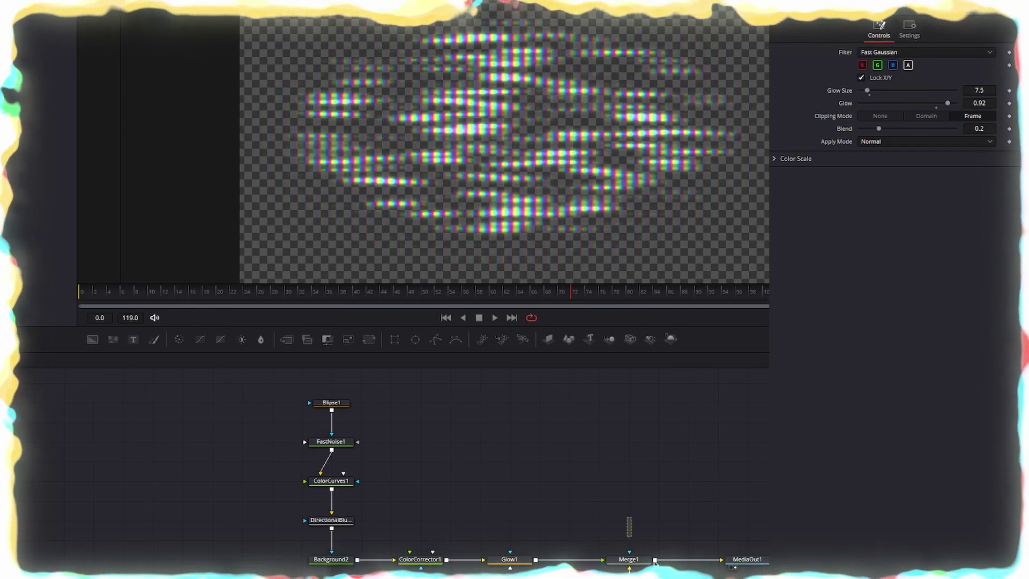
- Make room before Merge1 and insert a Corner Positioner between Glow1 and Merge1
drag(655, 562, 764, 568)
drag(628, 539, 718, 539)
click(518, 539)
key(shift+space)
text(corner)
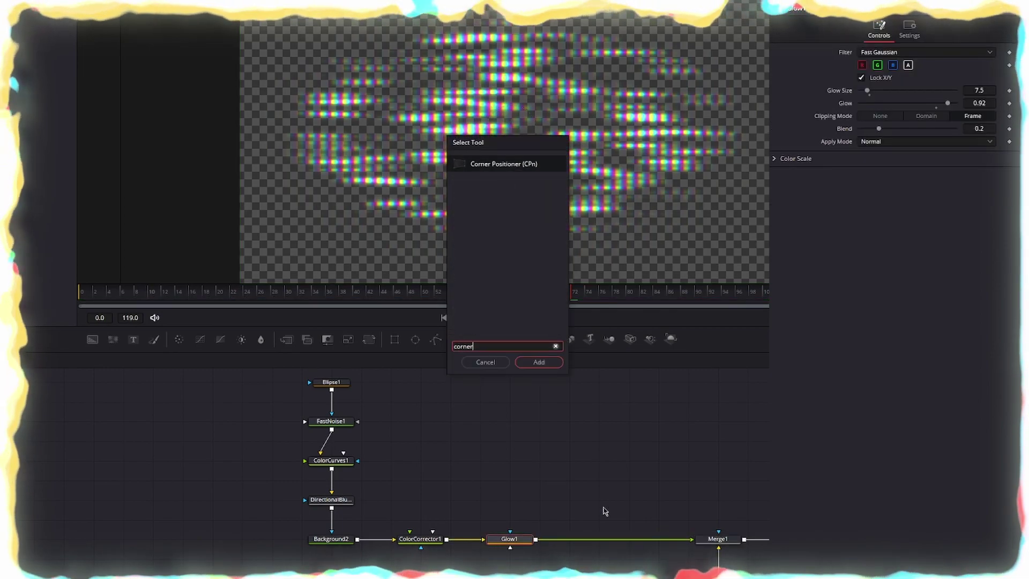
key(Return)
- Skew the Corner Positioner to about top left -0.02, 1.03; top right 0.88, 1.17; bottom left 0.84, -0.27; bottom right 1.10, 0.84
scroll(716, 47, down, 3)
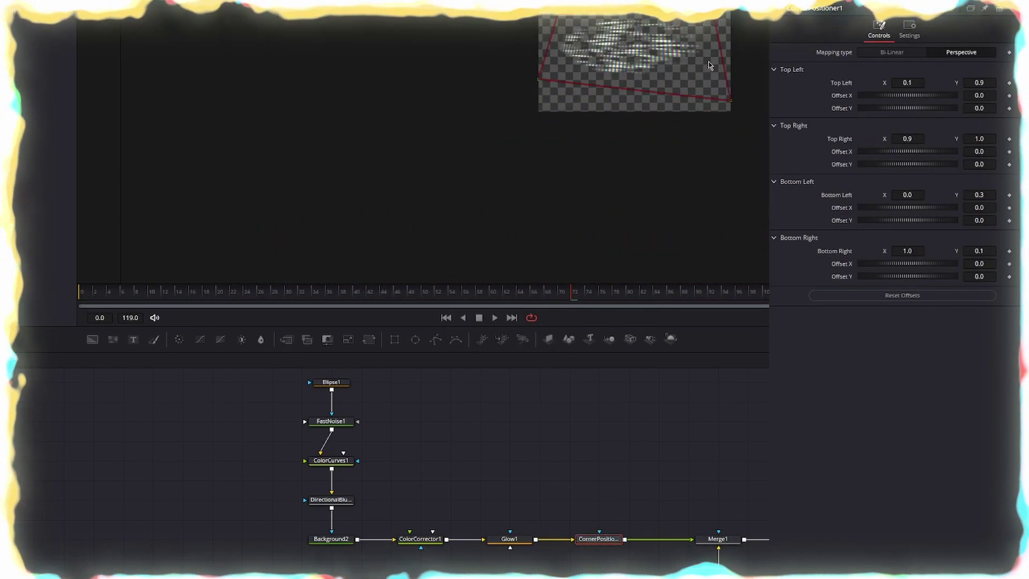
scroll(709, 63, up, 2)
drag(709, 63, 640, 86)
drag(643, 42, 605, 24)
drag(681, 234, 719, 37)
drag(298, 192, 632, 292)
drag(336, 63, 284, 70)
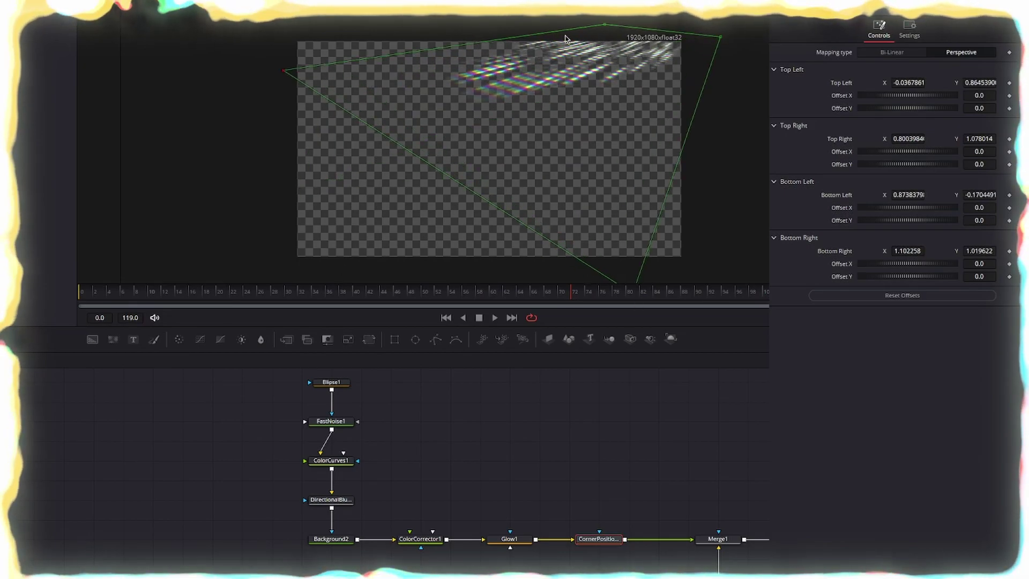
drag(719, 37, 724, 101)
drag(620, 26, 648, 20)
drag(694, 80, 705, 49)
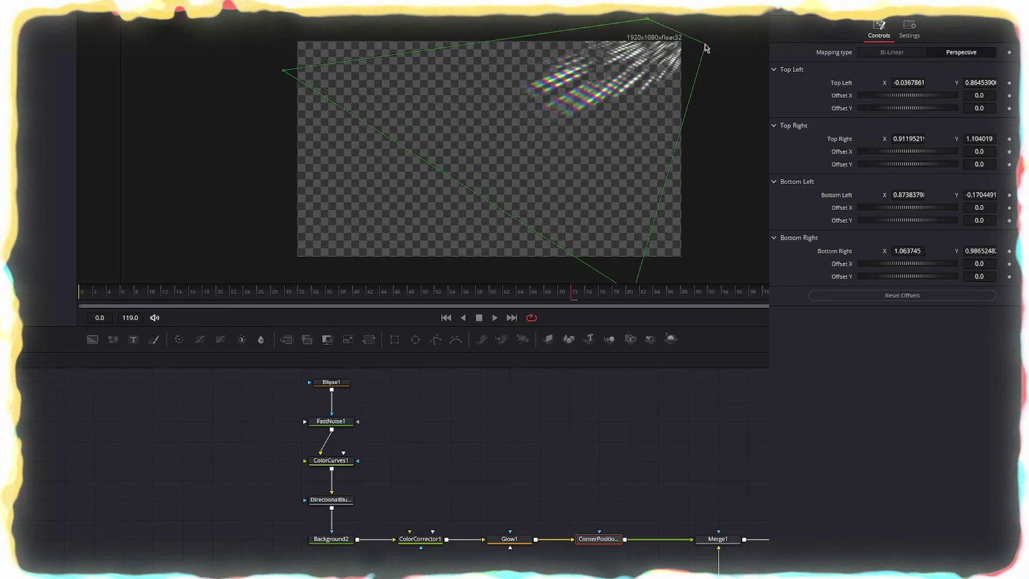
scroll(670, 161, down, 1)
drag(633, 265, 574, 294)
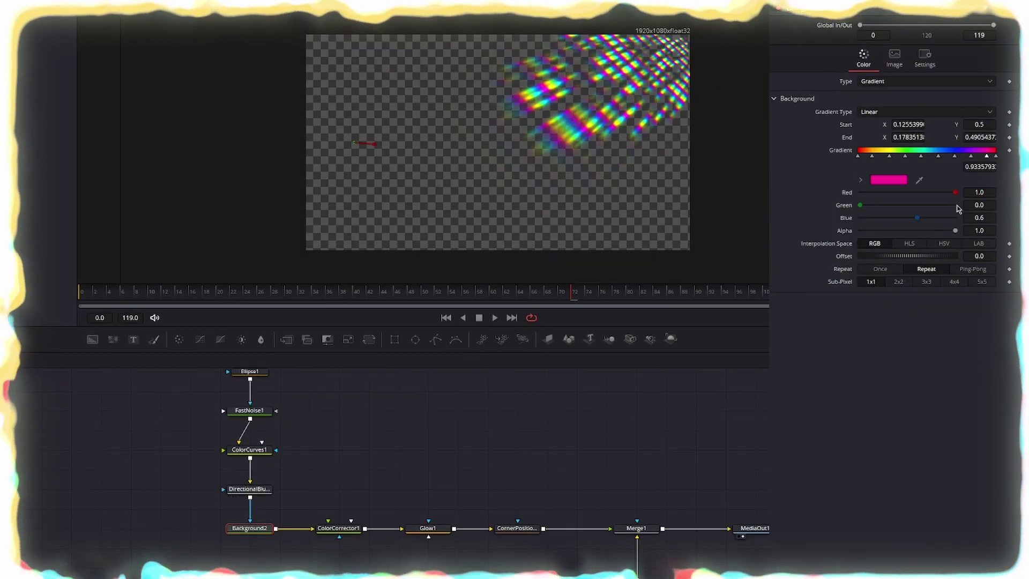
- Change Background2's gradient to Radial, starting at about X 0.931, Y 0.5 and ending at about X 0.889, Y 0.5
click(905, 112)
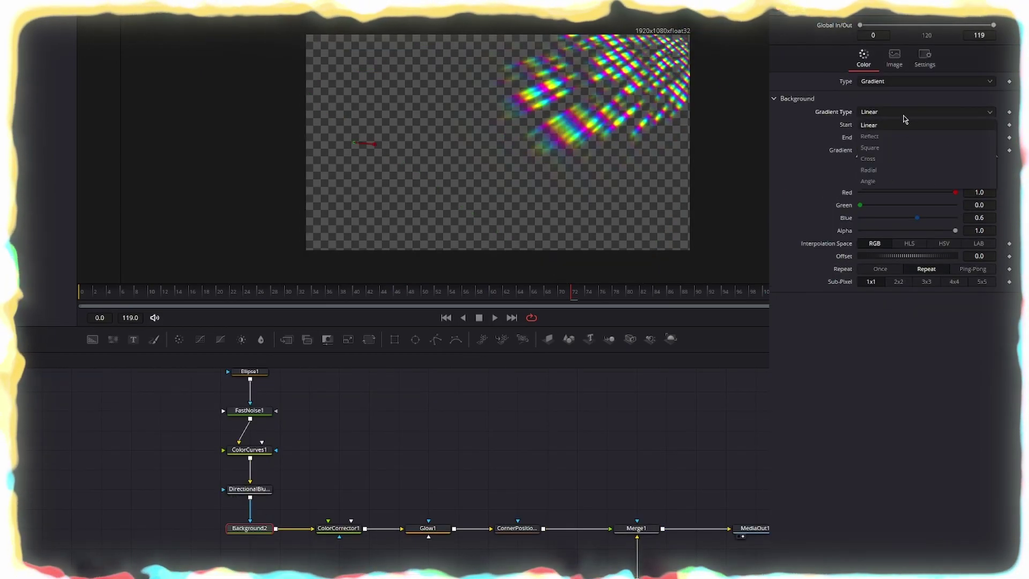
click(869, 170)
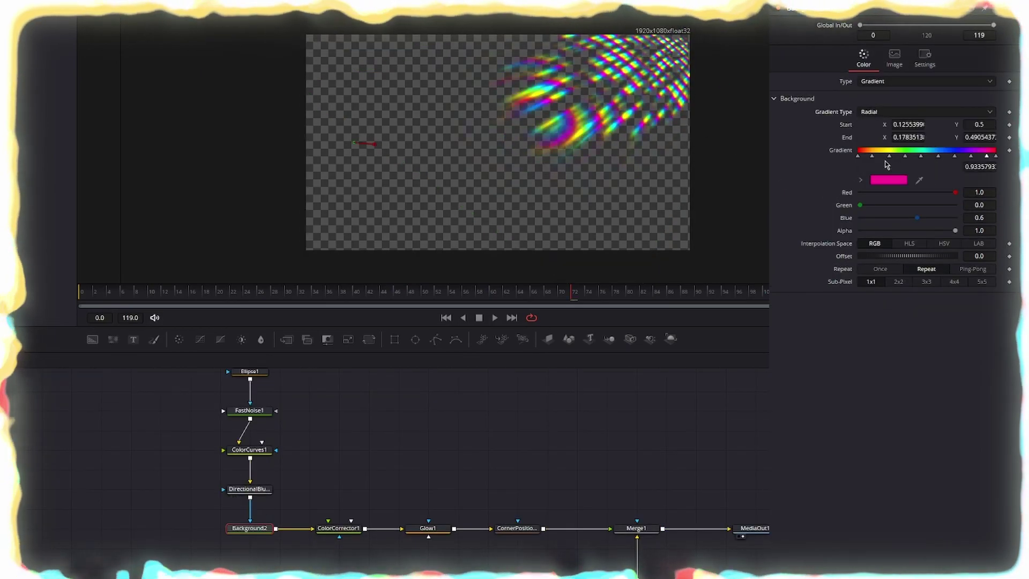
drag(352, 146, 613, 53)
drag(675, 30, 633, 142)
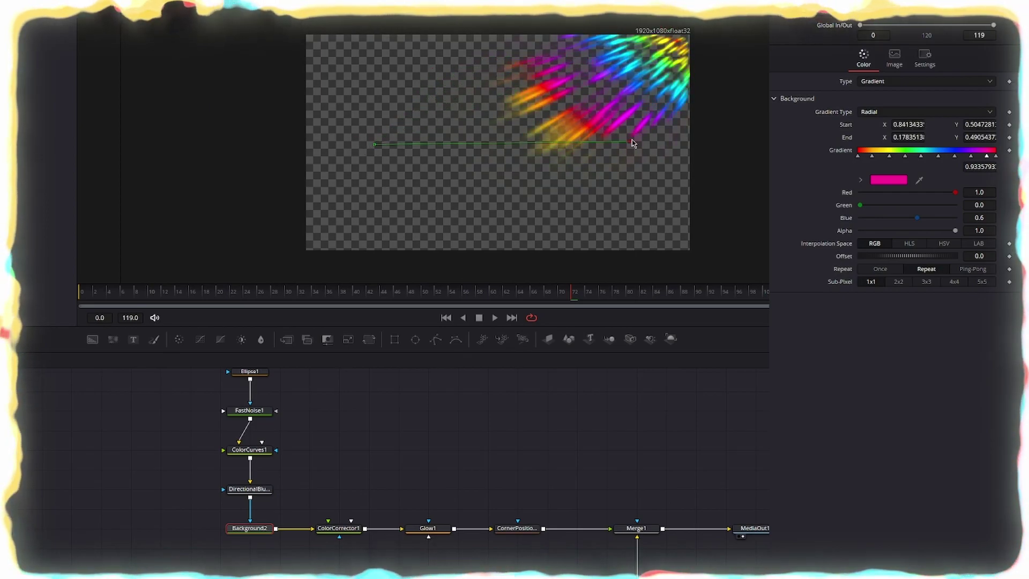
drag(367, 145, 650, 152)
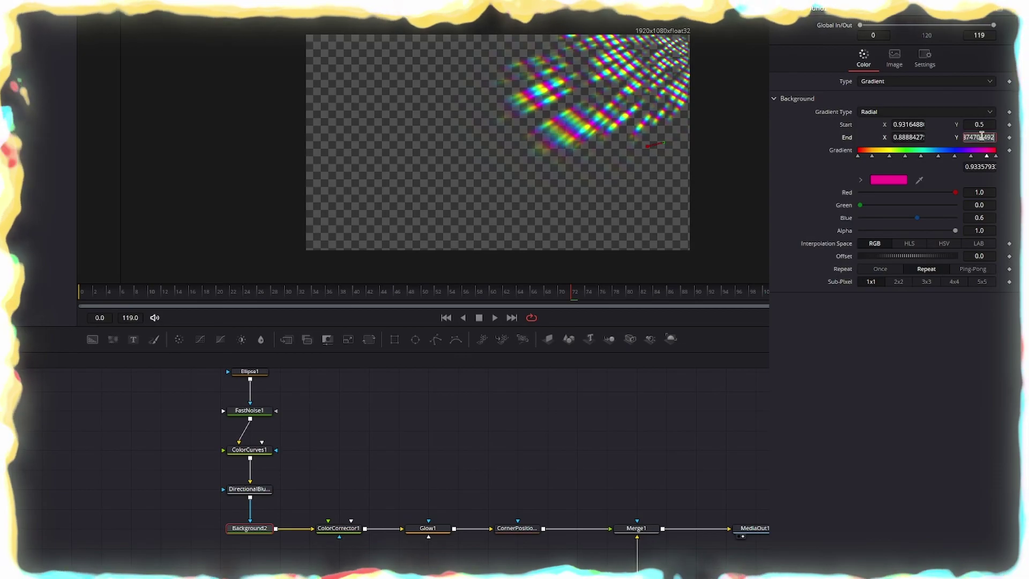
text(0.5)
key(Tab)
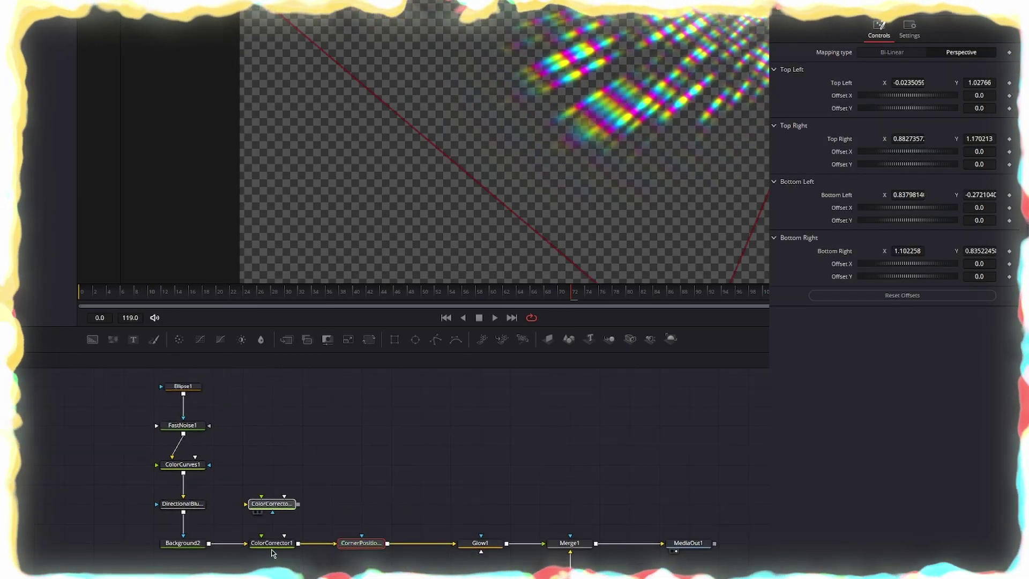
- Set ColorCorrector1's saturation to 0.4, play the animation, and set FastNoise1's seethe rate to 0.25
click(272, 543)
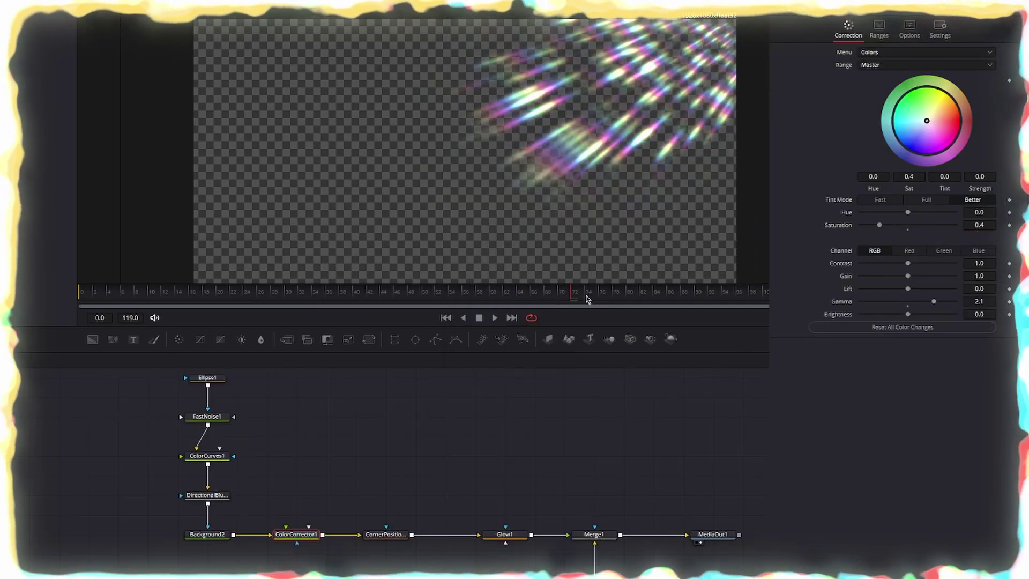
click(495, 318)
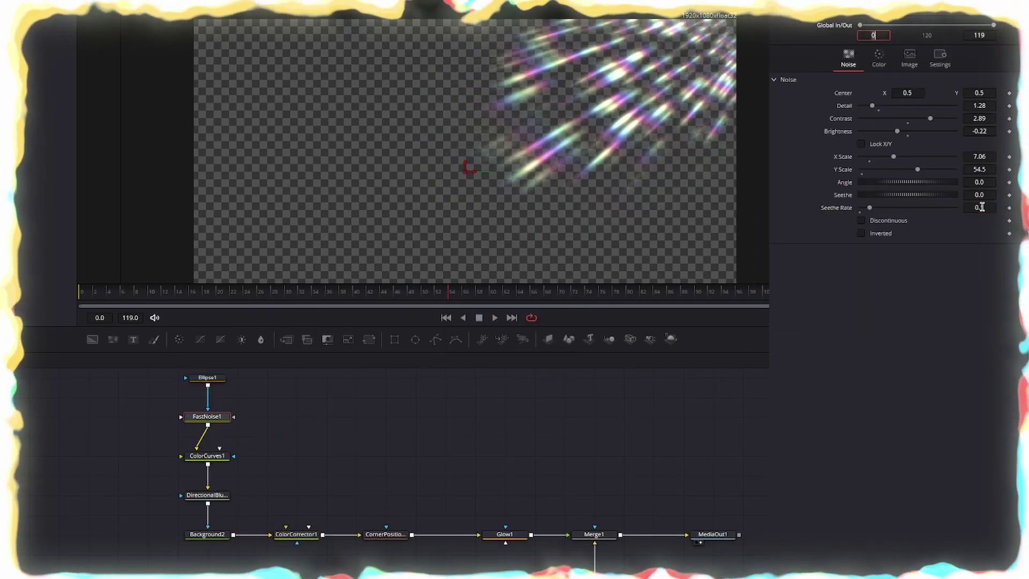
double_click(980, 207)
text(0.25)
key(Return)
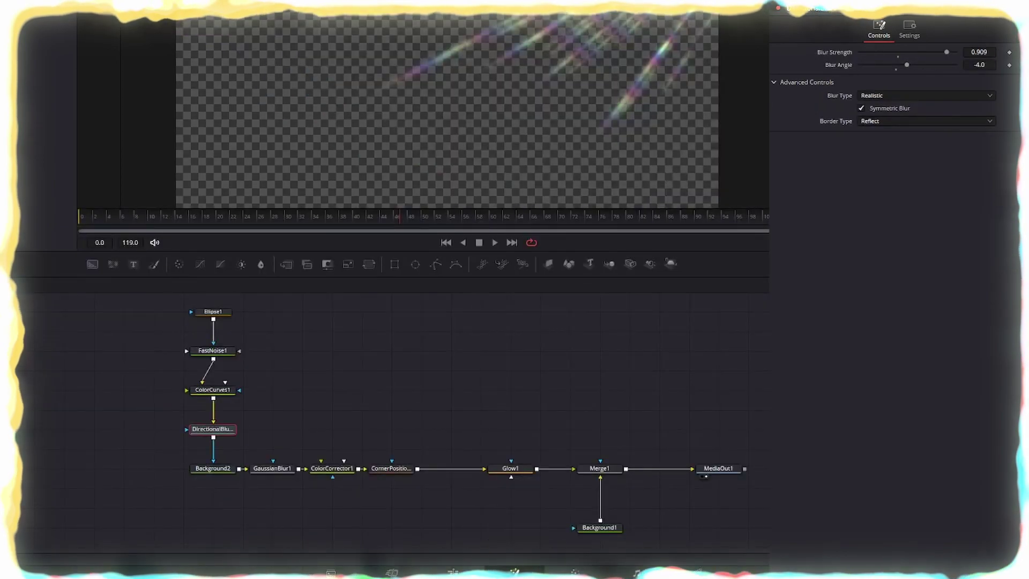
- Set the Fusion Composition clip's composite mode to Screen on the Edit page and play it over the wallpaper
click(455, 572)
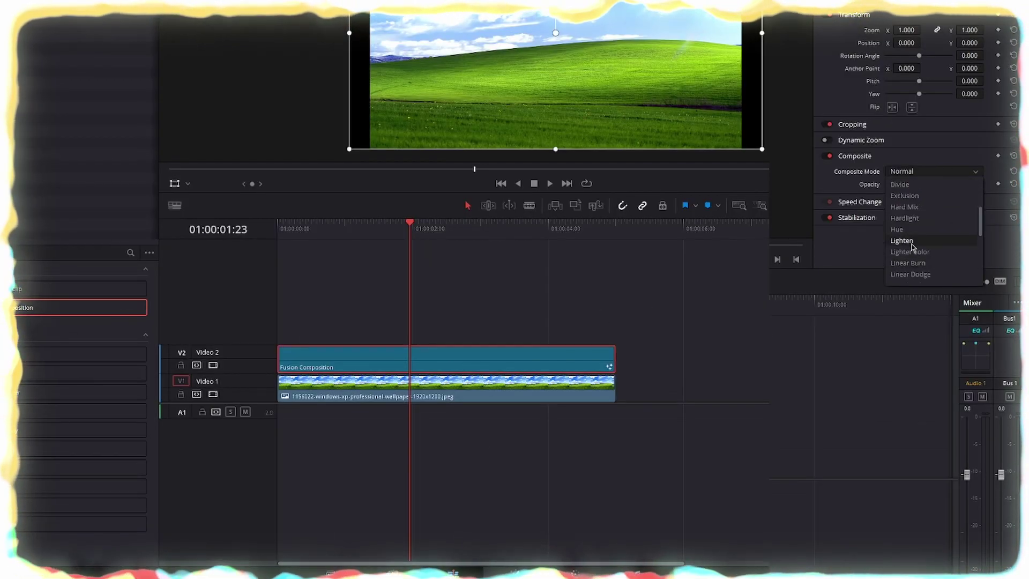
scroll(933, 252, down, 5)
scroll(920, 240, down, 3)
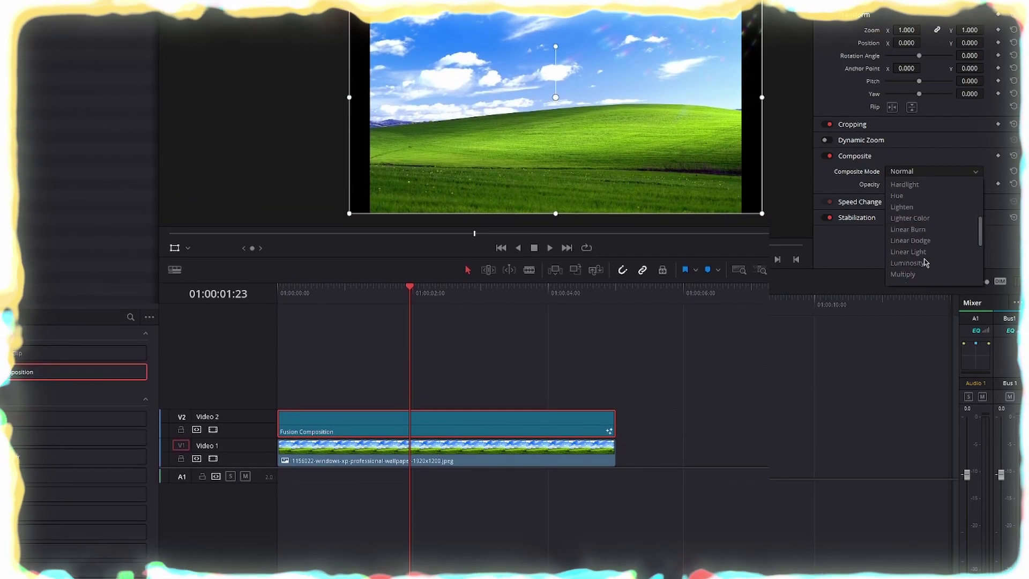
click(902, 252)
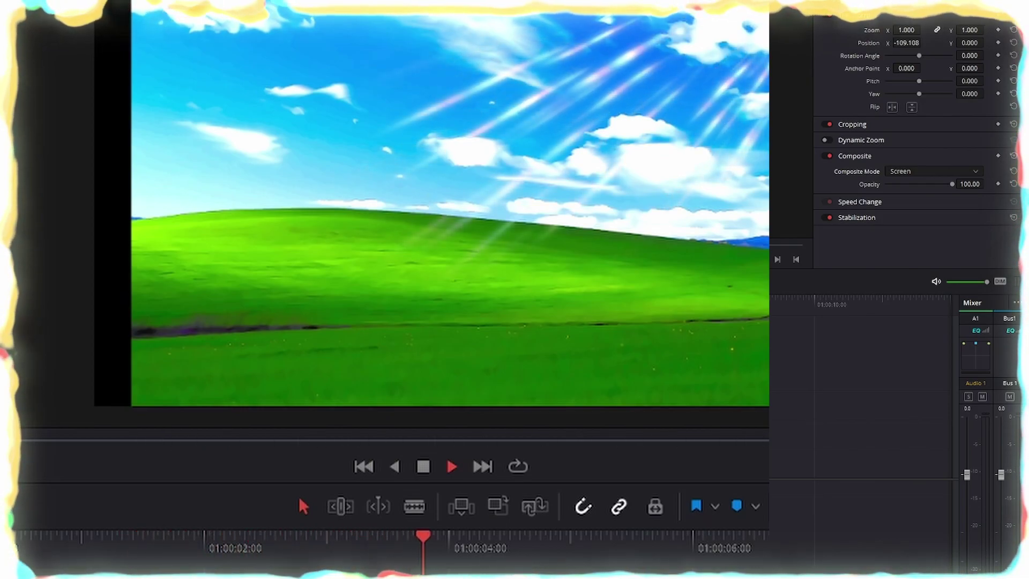
click(447, 457)
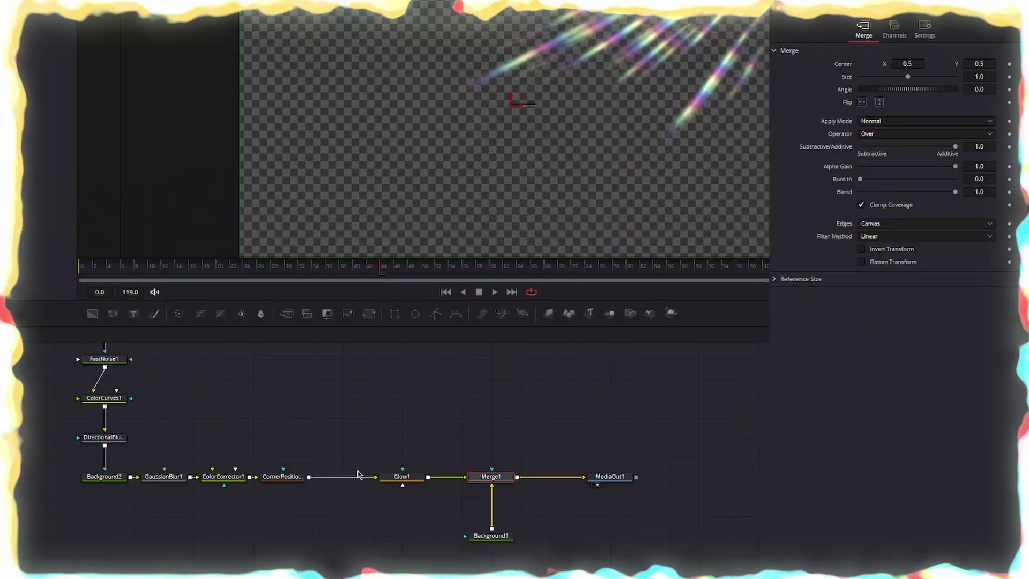
- Delete Background2 from the Fusion node graph and move the nodes from GaussianBlur1 onward away from the Directional Blur
click(141, 484)
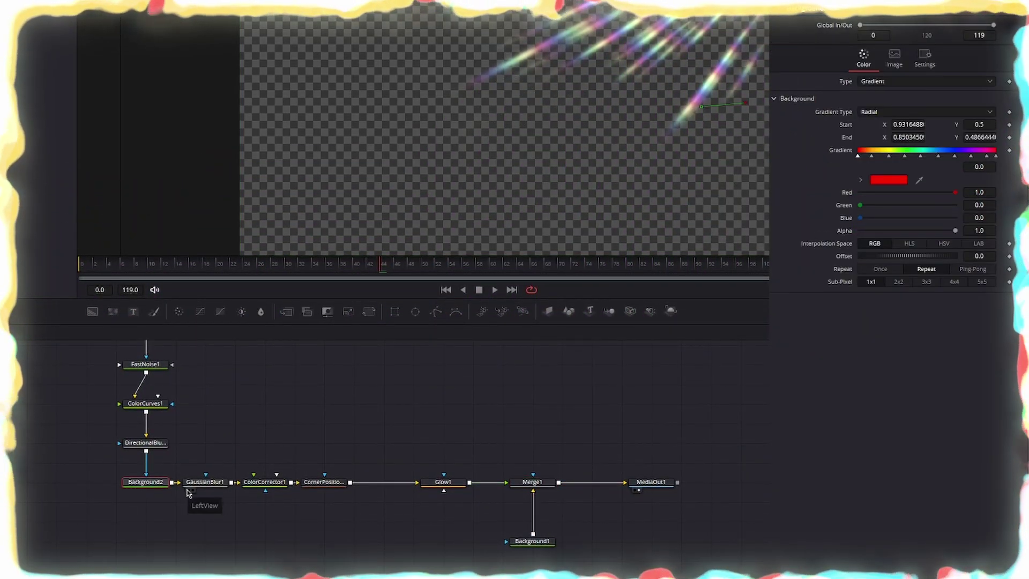
key(Delete)
drag(197, 465, 632, 556)
drag(535, 541, 772, 541)
drag(190, 458, 402, 423)
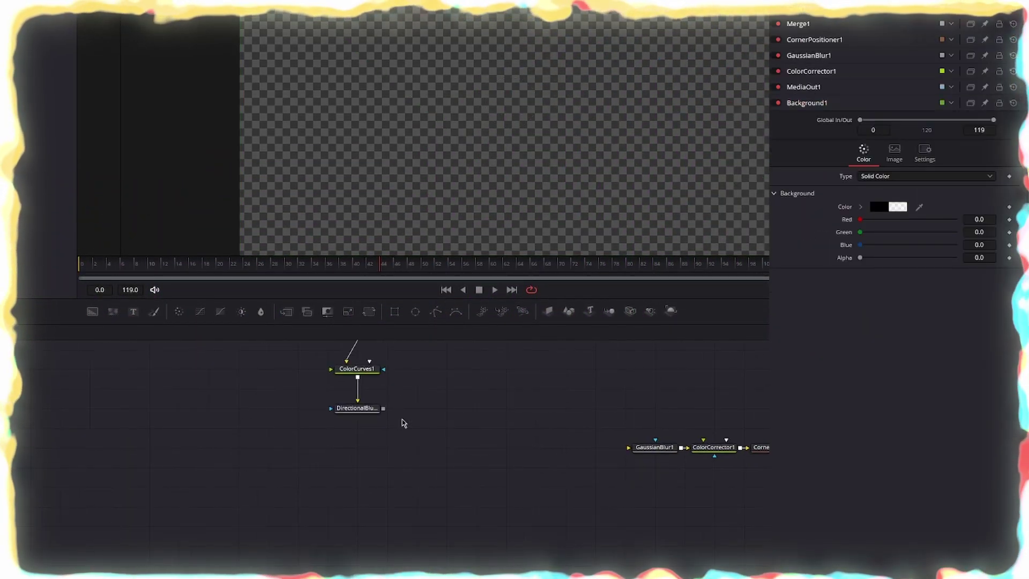
- Add a Color Generator below the Directional Blur and connect the blur's output to both its input and its effect mask
key(shift+space)
text(co)
key(Down)
key(Down)
key(Down)
key(Down)
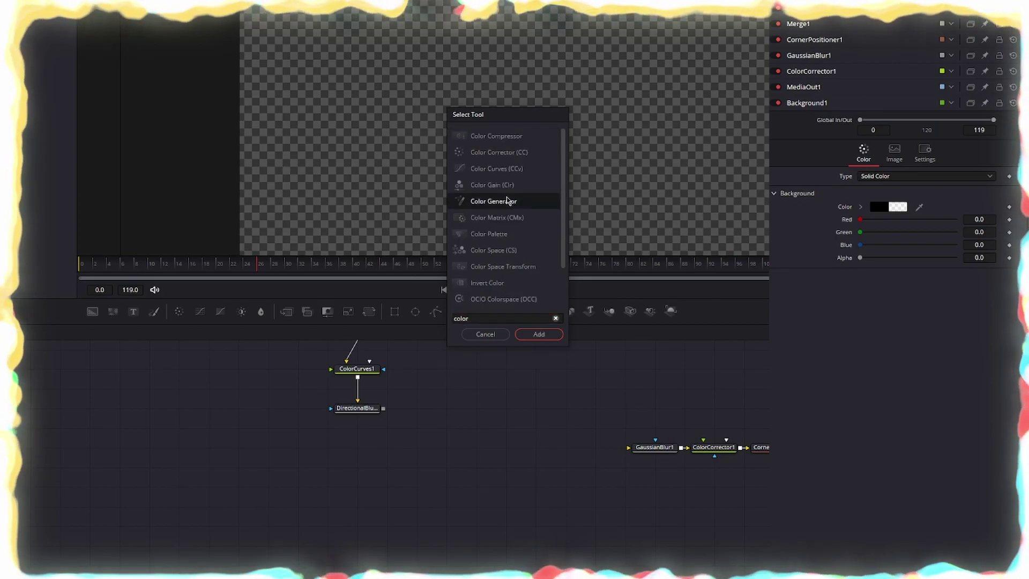
key(Return)
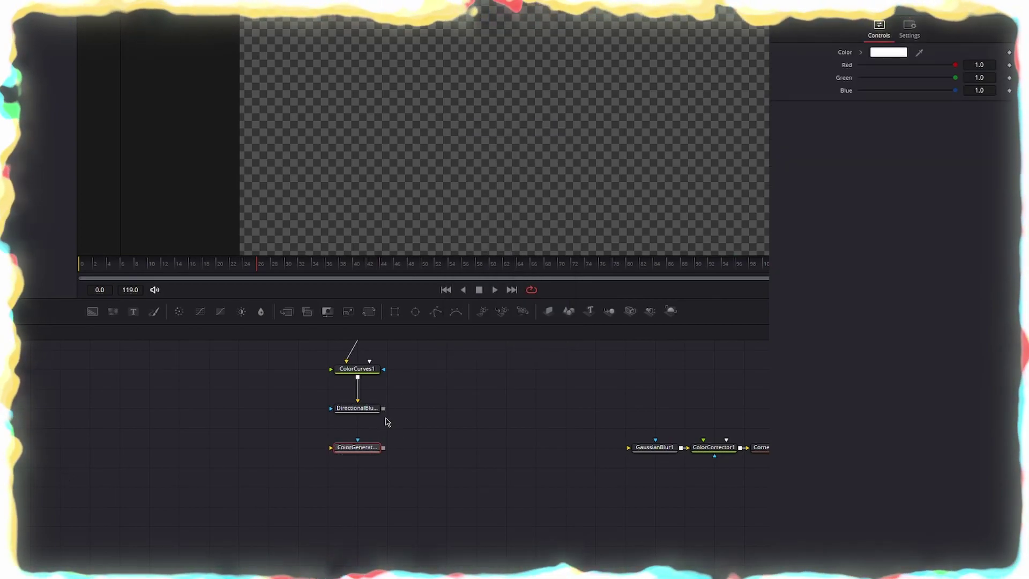
drag(353, 455, 535, 110)
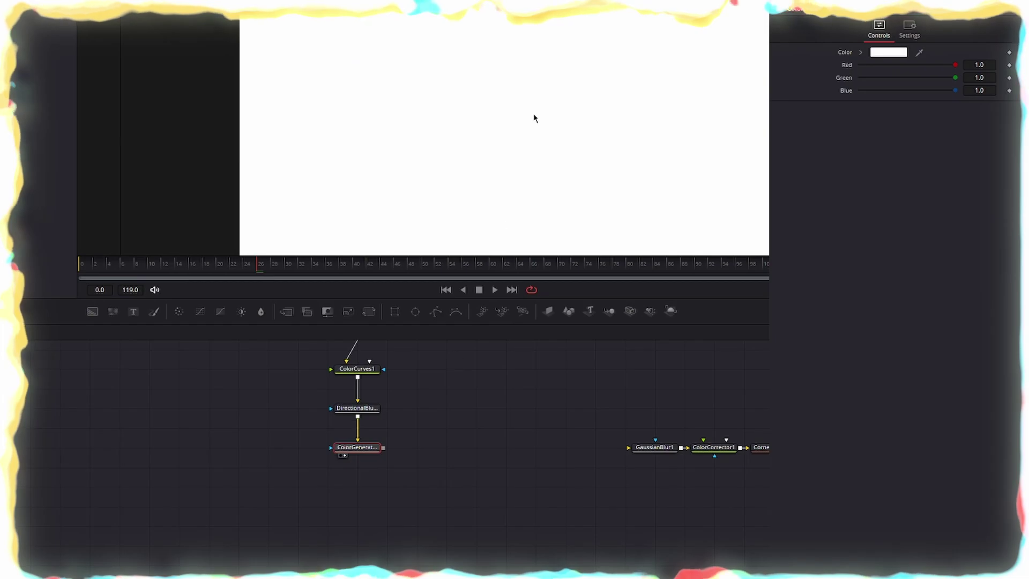
drag(339, 440, 351, 447)
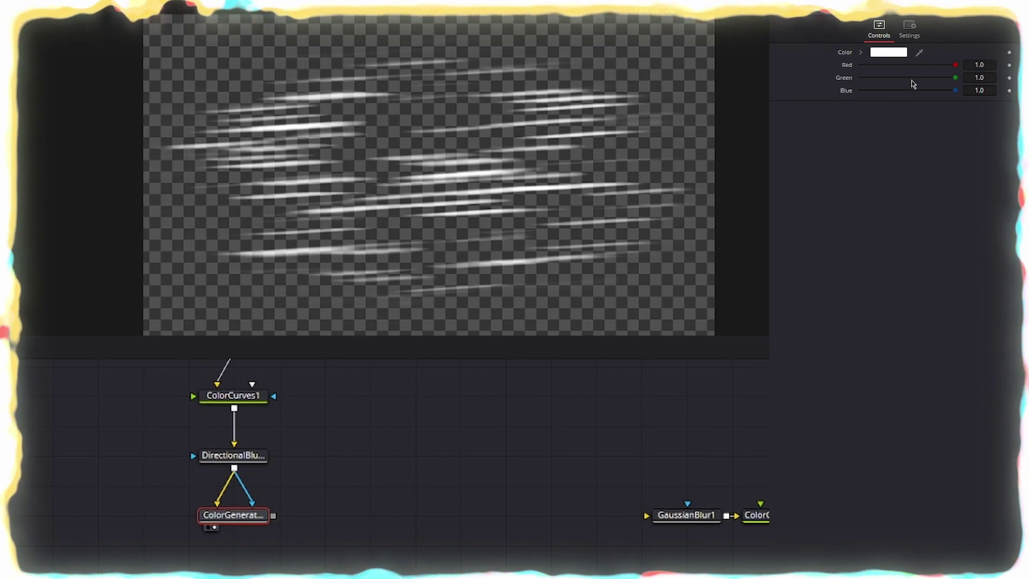
- Set the Color Generator to red 0, green 1, blue 0 and add two copies fed by the Directional Blur
drag(956, 65, 858, 65)
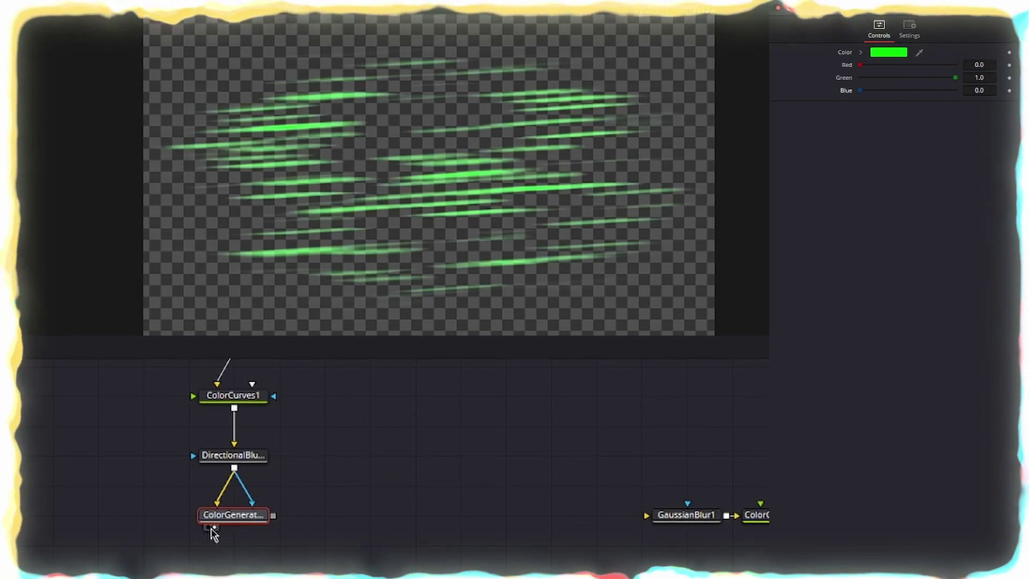
drag(211, 529, 267, 519)
drag(164, 509, 342, 507)
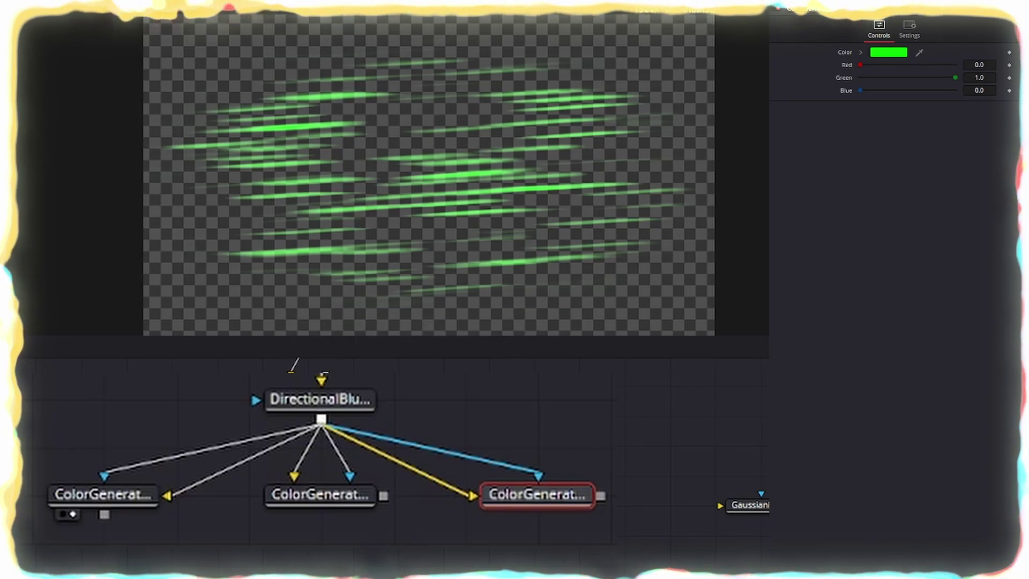
- Recolour the middle Color Generator to pure blue and the third one to pure red
click(321, 494)
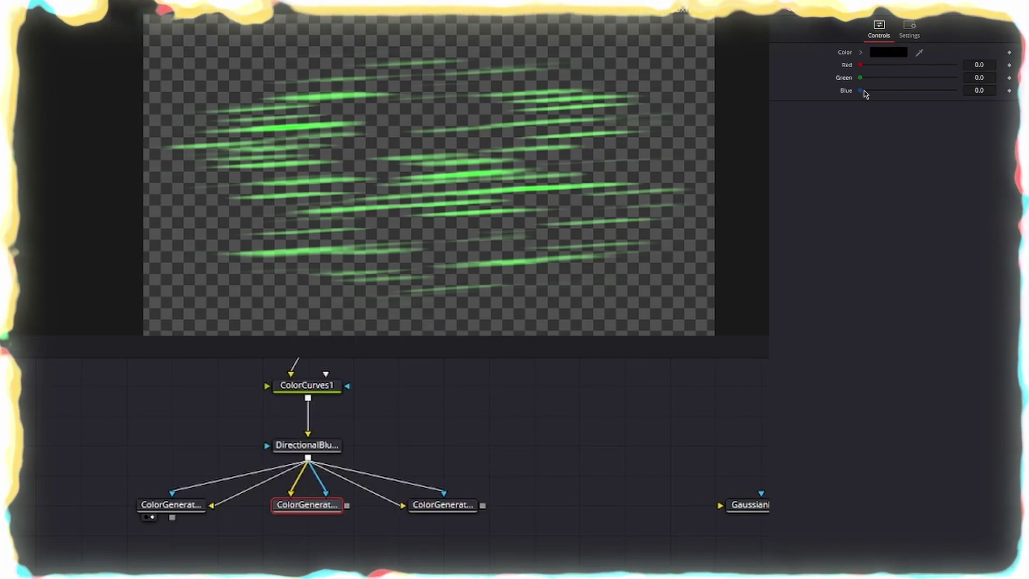
drag(861, 91, 955, 91)
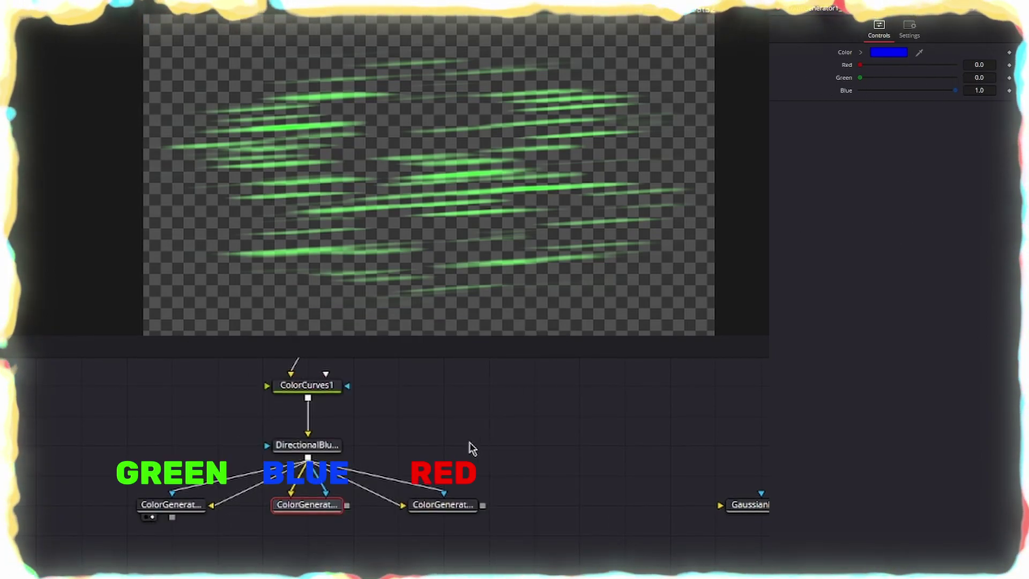
click(439, 506)
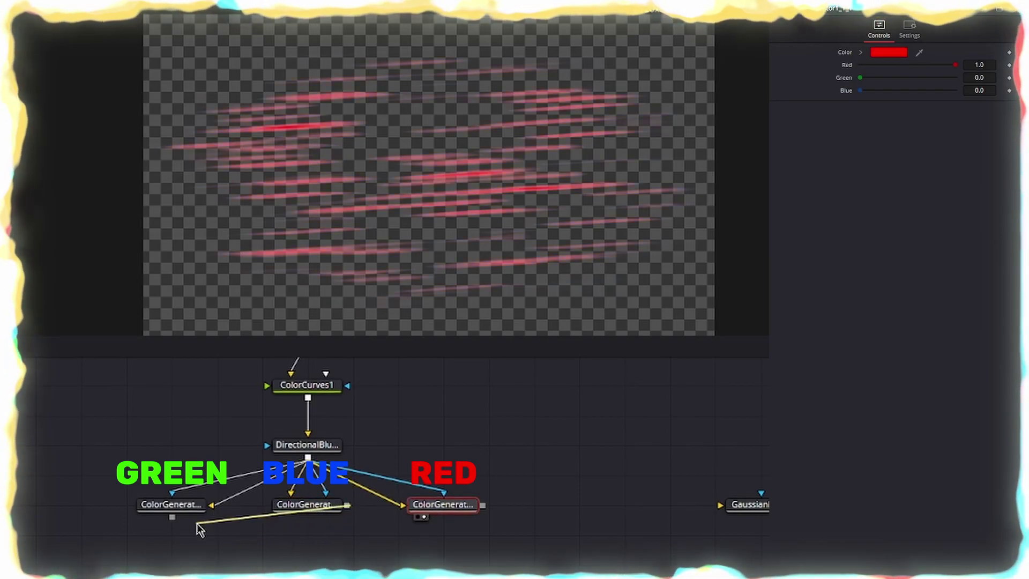
- Merge the blue Color Generator over the green one, set the merge's apply mode to Screen, and view it
drag(199, 529, 172, 516)
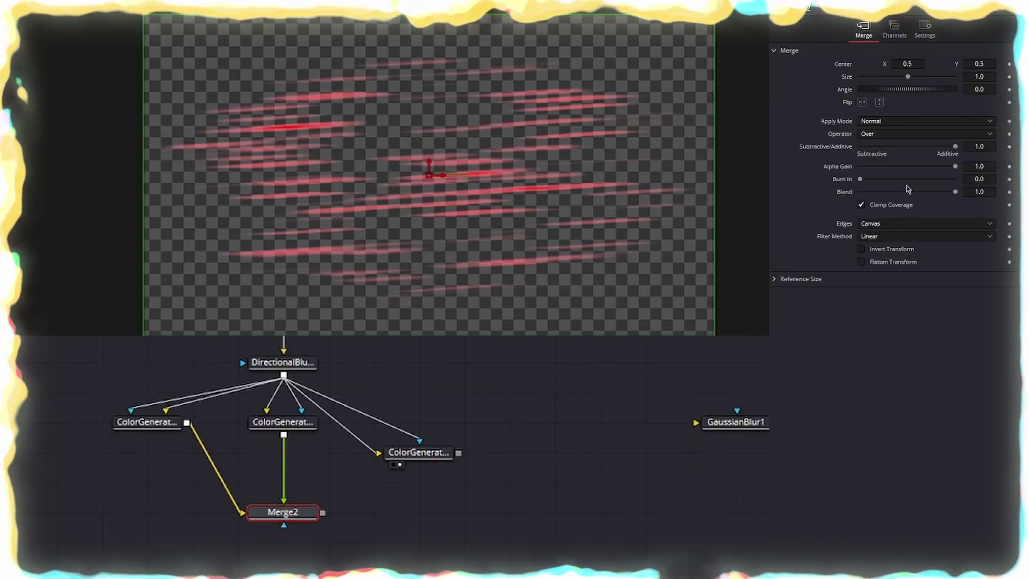
click(911, 122)
scroll(906, 236, down, 1)
scroll(899, 234, up, 3)
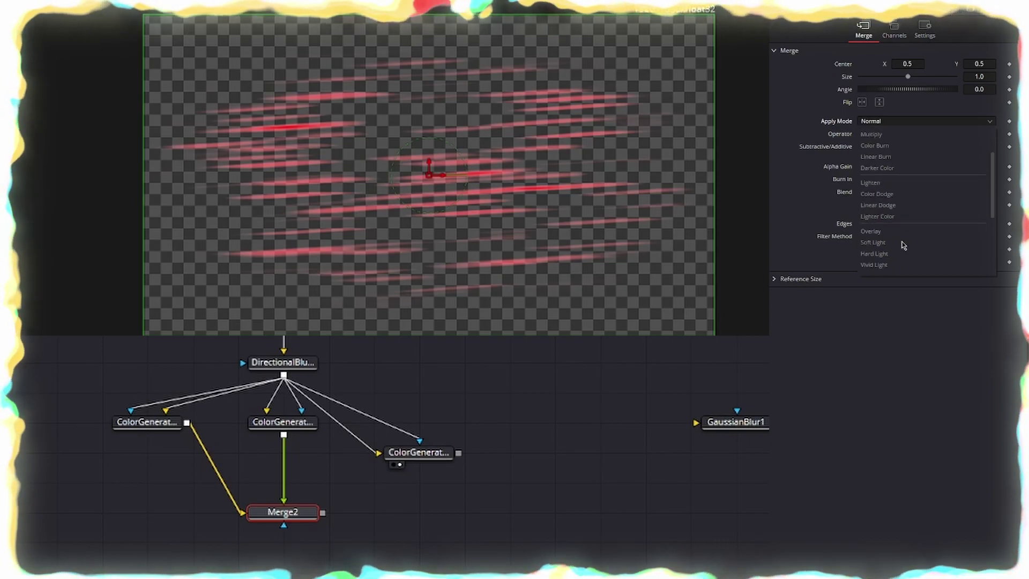
click(887, 148)
key(1)
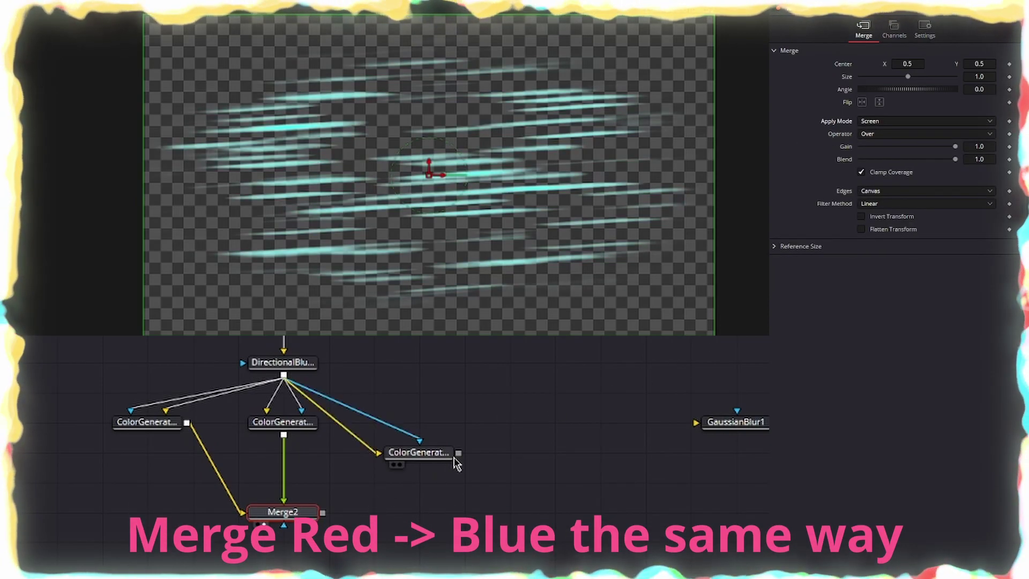
- Merge the red Color Generator over the green-blue merge and set the new merge's apply mode to Screen
drag(323, 519, 323, 519)
click(419, 512)
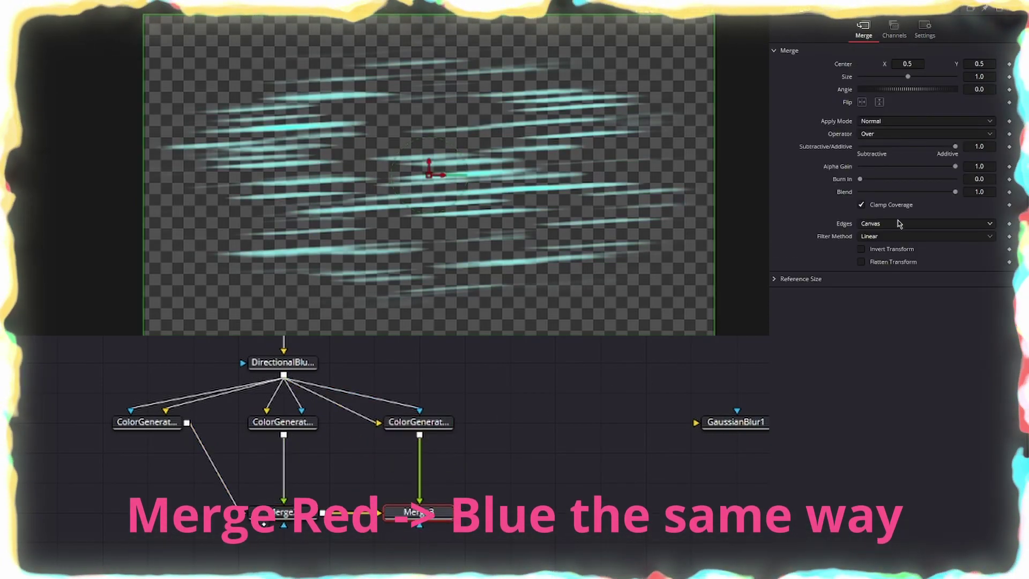
click(885, 122)
click(870, 145)
- Connect the last colour merge to GaussianBlur1 and show MediaOut1 in the viewer
drag(629, 443, 702, 429)
drag(744, 477, 22, 509)
click(645, 457)
key(2)
drag(645, 482, 708, 468)
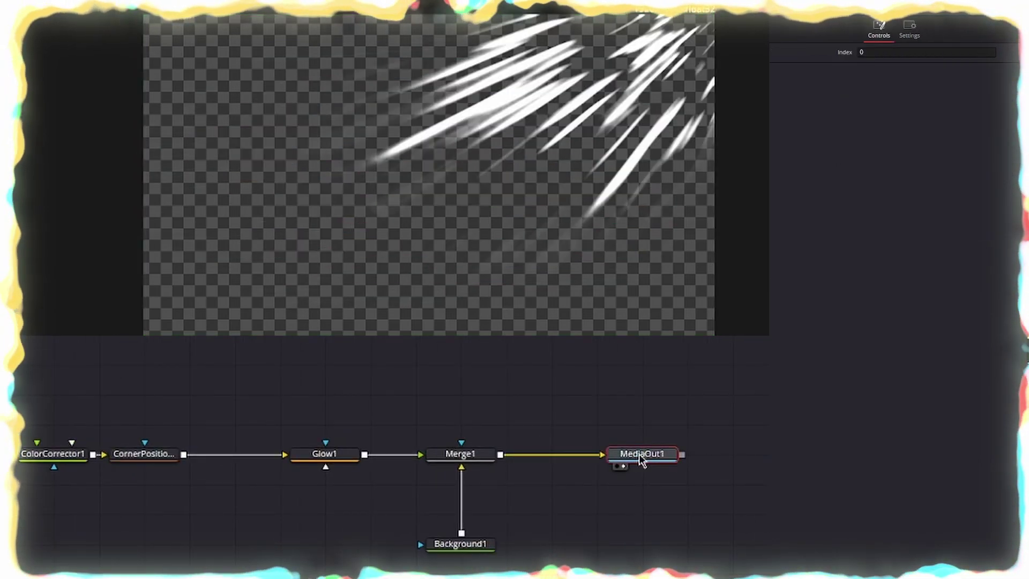
- View the red Color Generator and add a Transform node between it and Merge3
drag(748, 547, 32, 418)
drag(130, 470, 416, 418)
drag(334, 395, 289, 484)
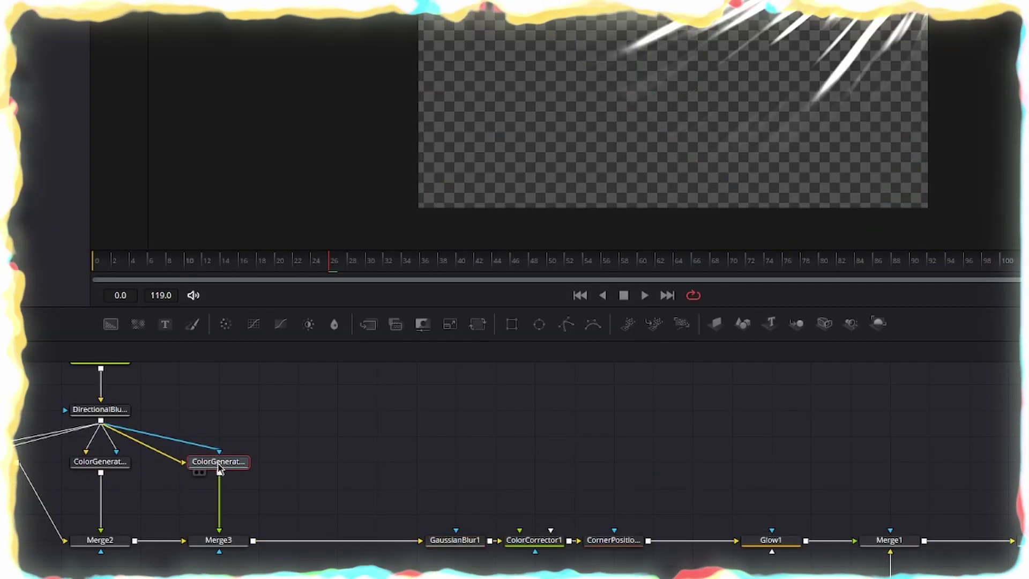
key(2)
key(shift+space)
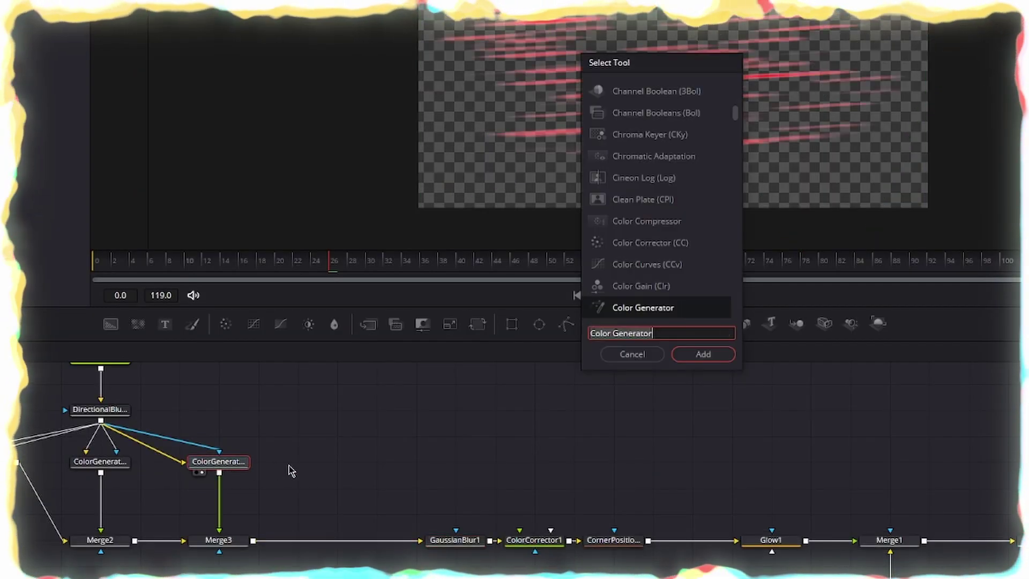
text(tran)
key(Return)
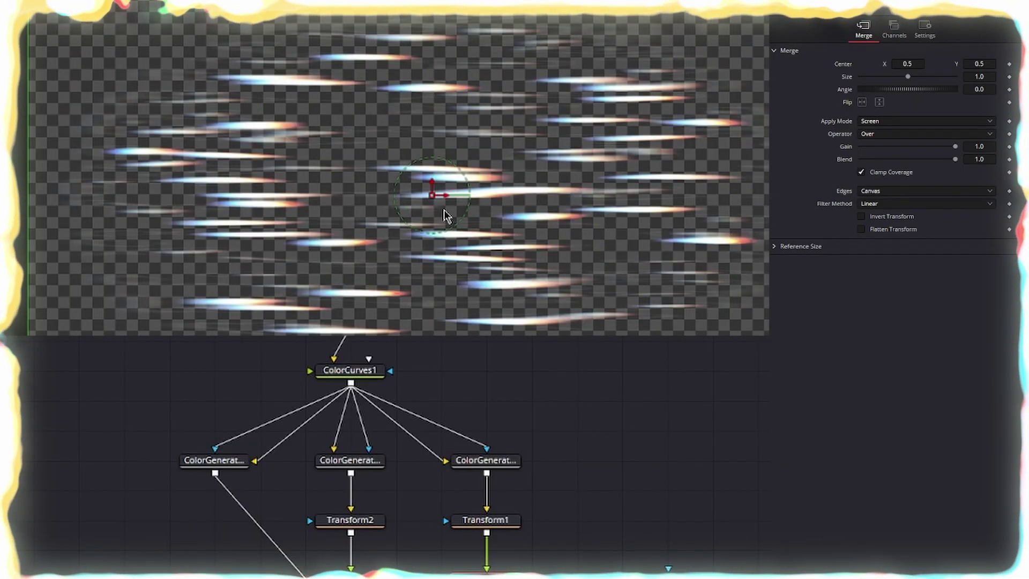
- Shift the colour layers slightly against each other to fringe the streaks with colour, and fine-tune the glow strength in Glow1
mouse_move(443, 196)
mouse_down()
mouse_move(416, 194)
mouse_move(468, 199)
mouse_move(454, 199)
mouse_up()
click(335, 523)
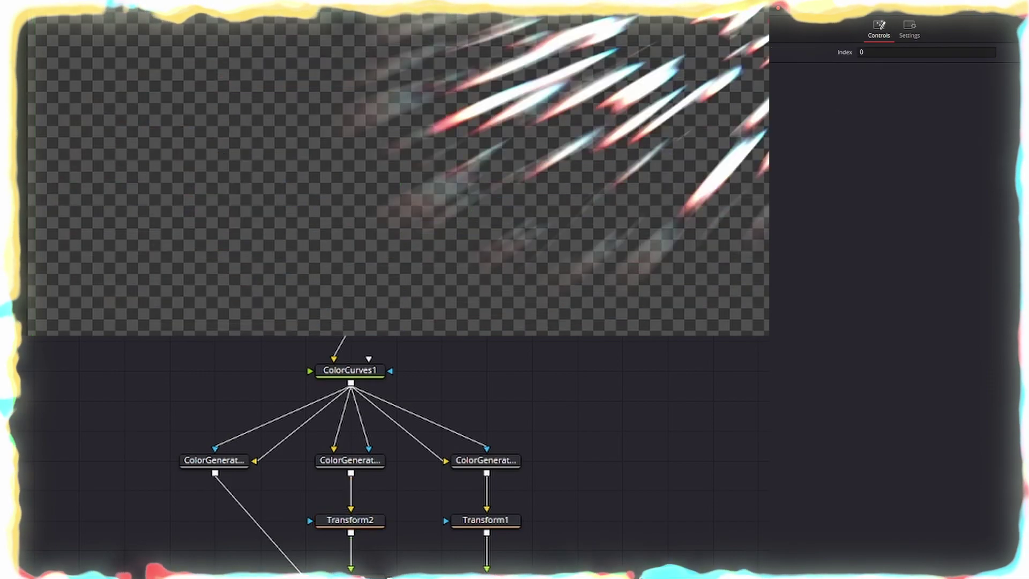
click(350, 521)
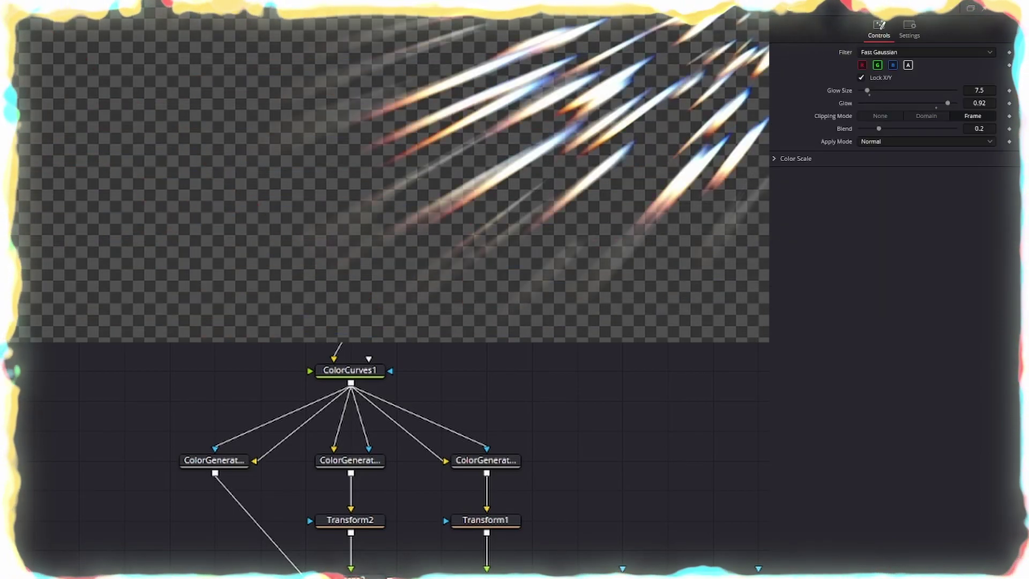
mouse_move(933, 103)
mouse_down()
mouse_move(951, 103)
mouse_move(943, 107)
mouse_up()
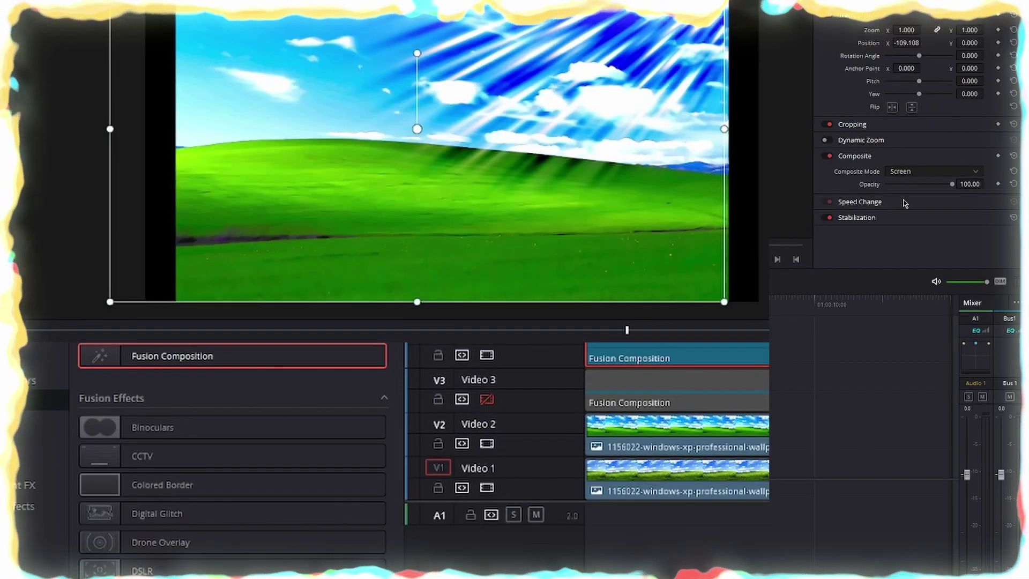
- Try the Fusion Composition clip with its composite mode set to Normal
click(933, 171)
click(921, 203)
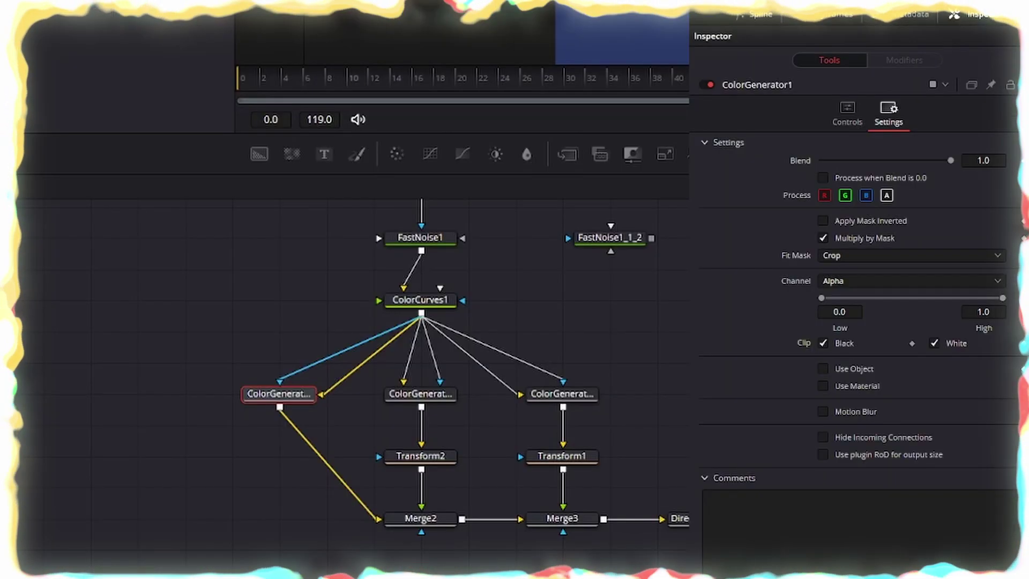
- Go through the Color Generators to check their mask settings, including Multiply by Mask
drag(619, 338, 710, 369)
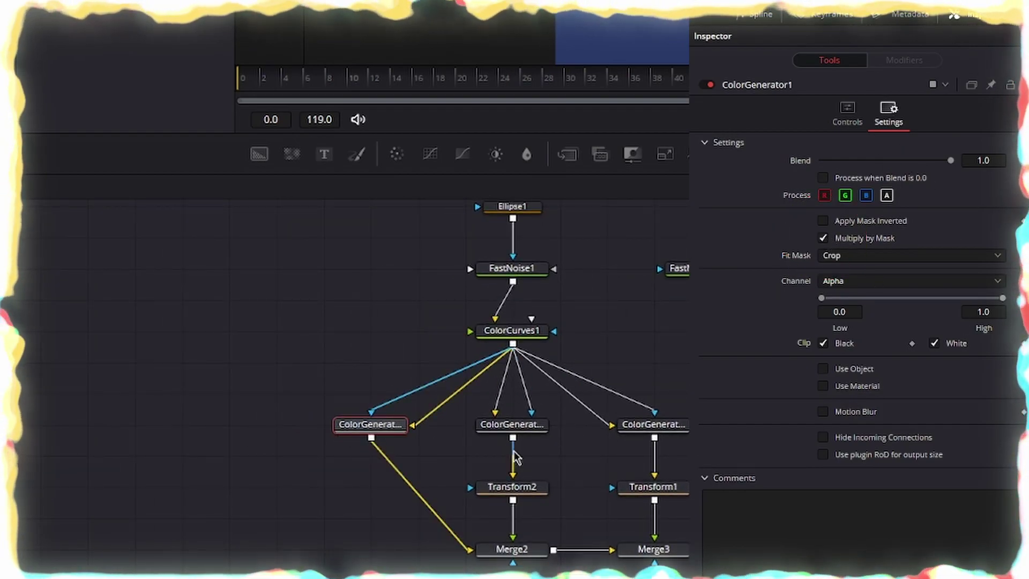
click(512, 424)
click(670, 426)
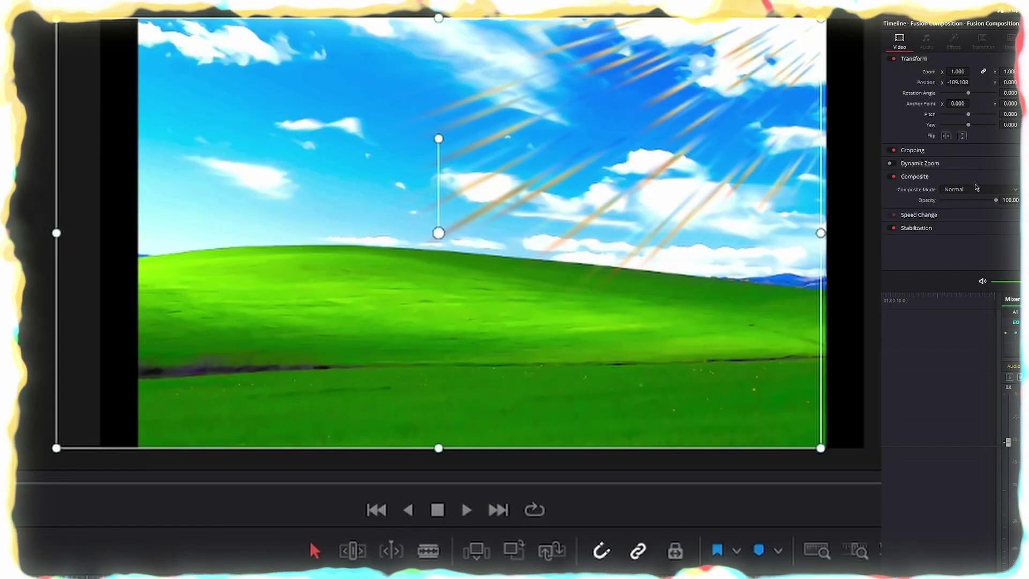
- Set the Fusion Composition clip's composite mode to Screen and enlarge it to zoom 1.333 at about position X -422.9, Y -194.3
click(976, 187)
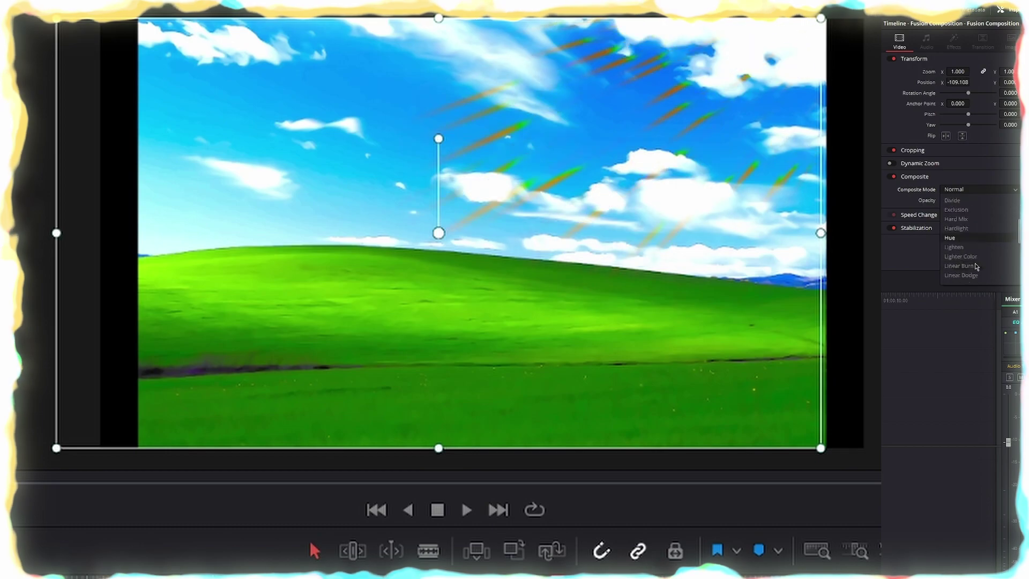
click(953, 228)
drag(821, 447, 778, 461)
- Play back the timeline to check the animated light streaks over the wallpaper
key(space)
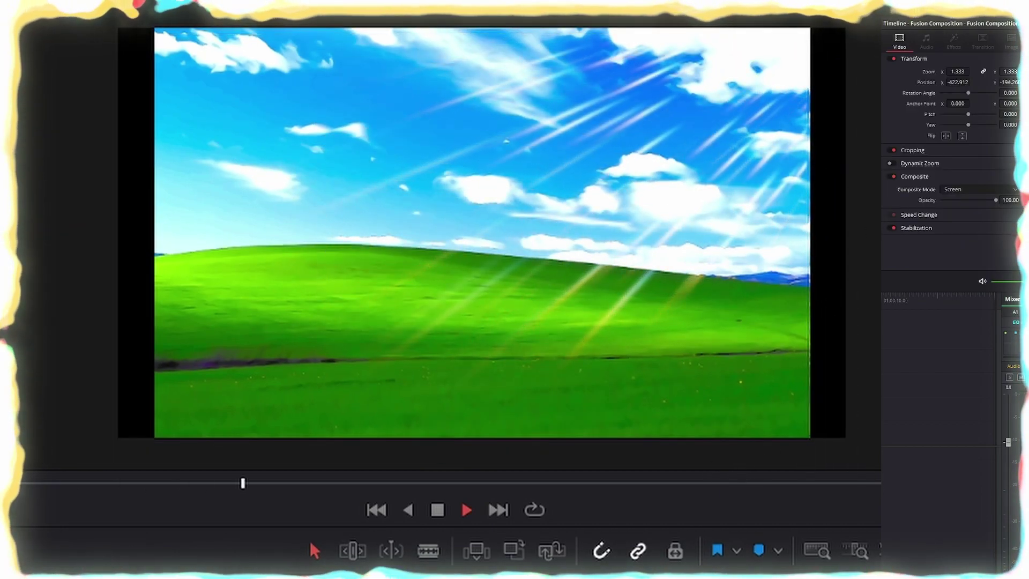
key(space)
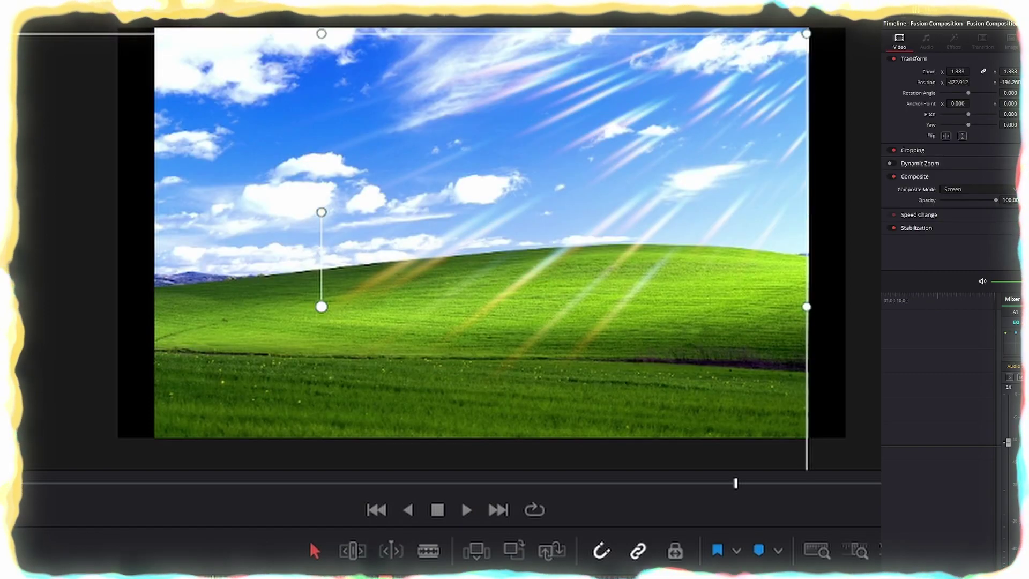
key(space)
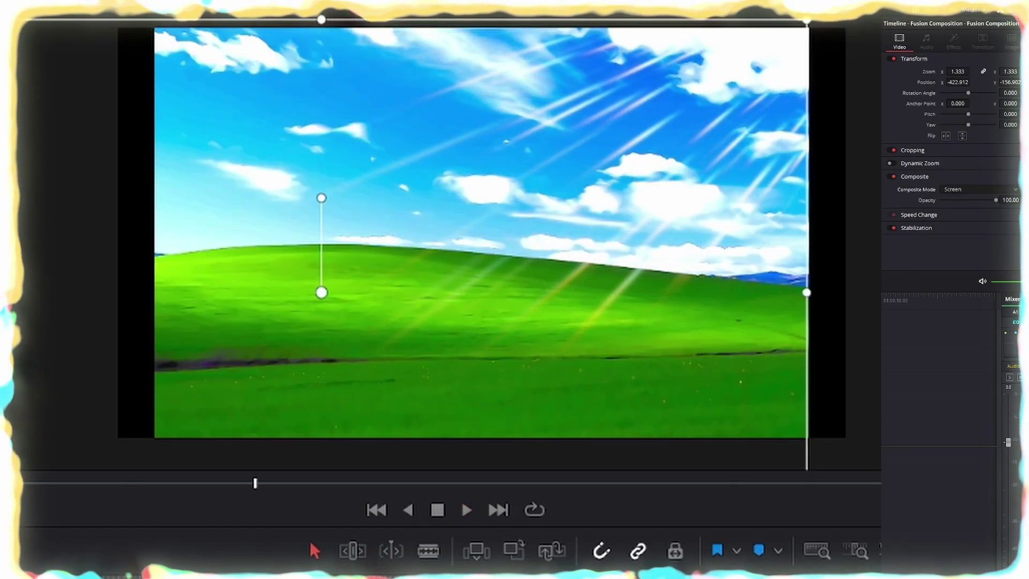